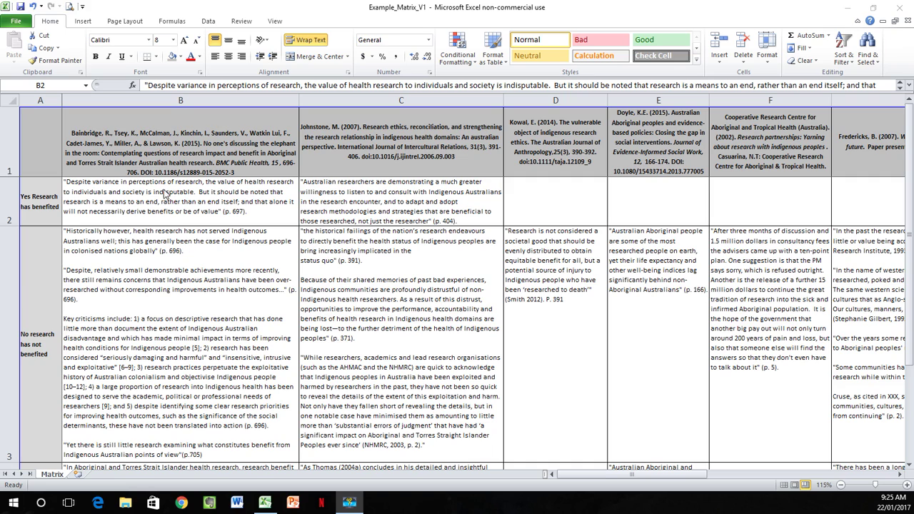
Step: Review the example matrix's source citation headers and the theme labels in column A
{"action": "left_click", "coordinate": [115, 138]}
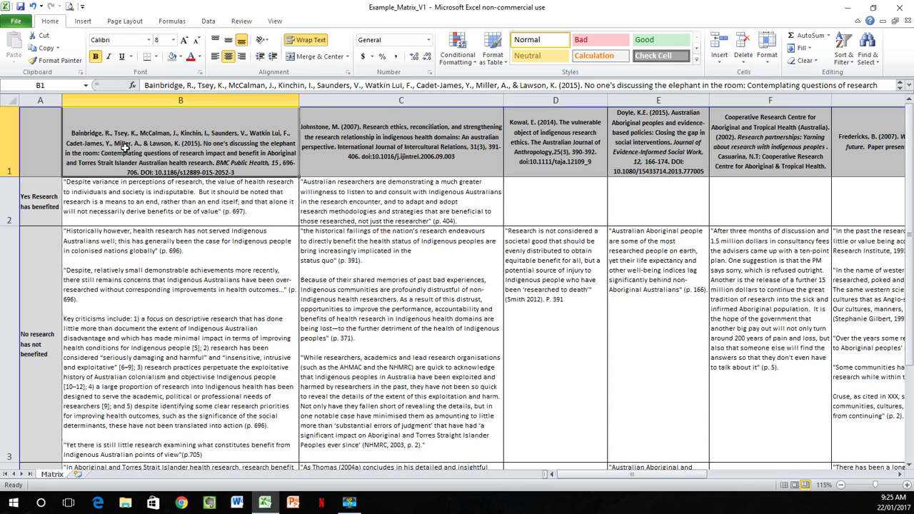
{"action": "left_click", "coordinate": [40, 215]}
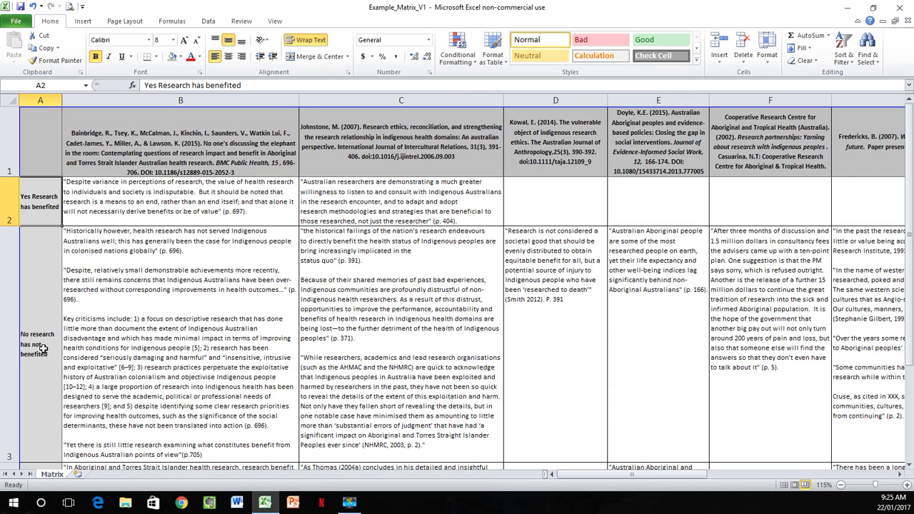
{"action": "key", "text": "ctrl+Down"}
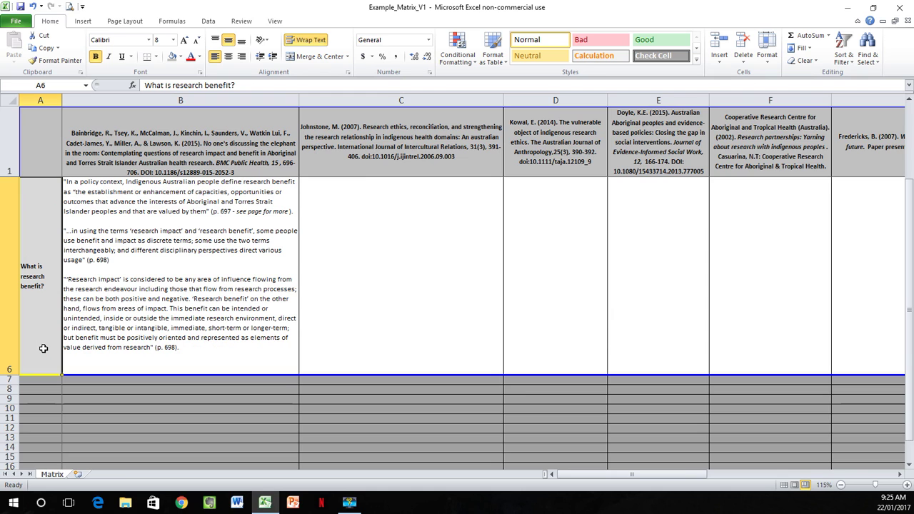
{"action": "key", "text": "ctrl+Up"}
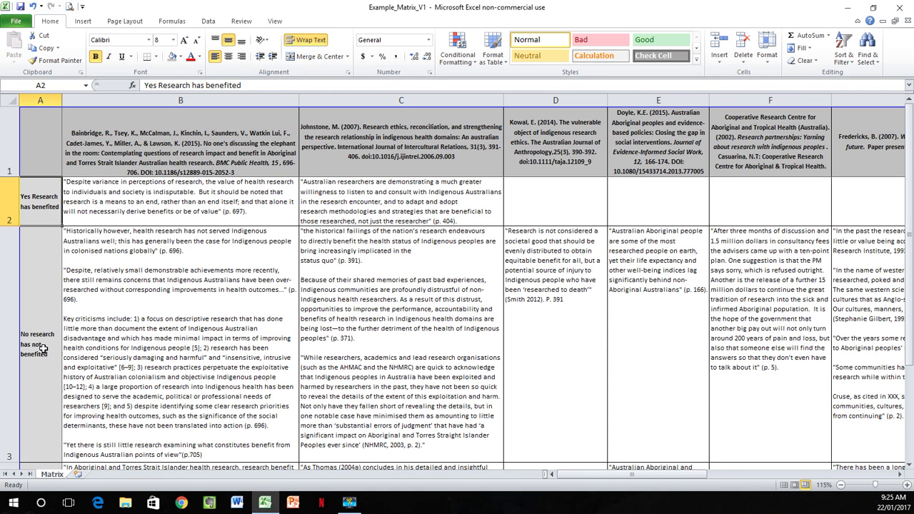
{"action": "key", "text": "ctrl+Up"}
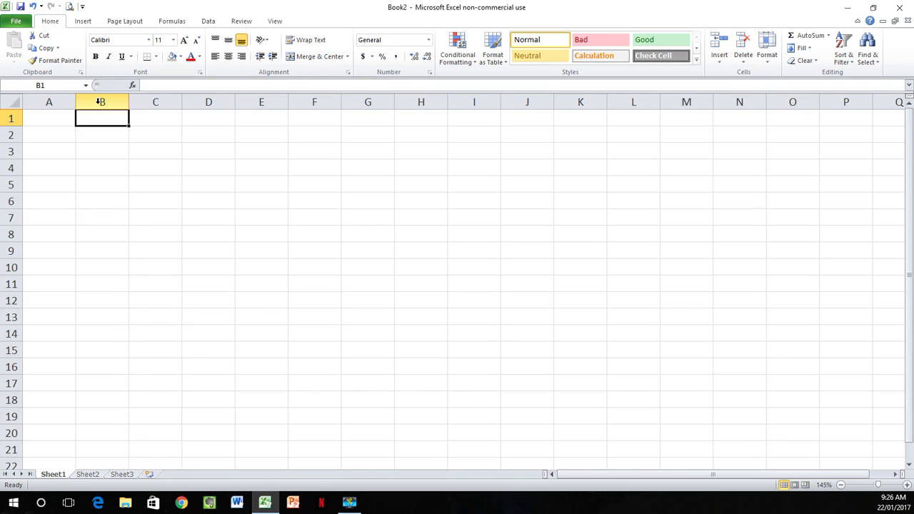
Step: Extend the grey, bordered header formatting of cell B1 across row 1 through column P in the new workbook
{"action": "left_click", "coordinate": [99, 102]}
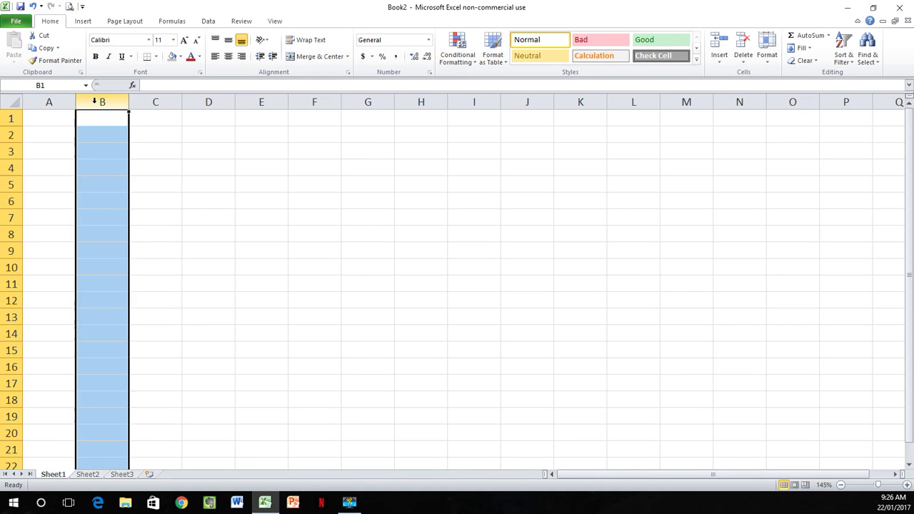
{"action": "left_click", "coordinate": [115, 120]}
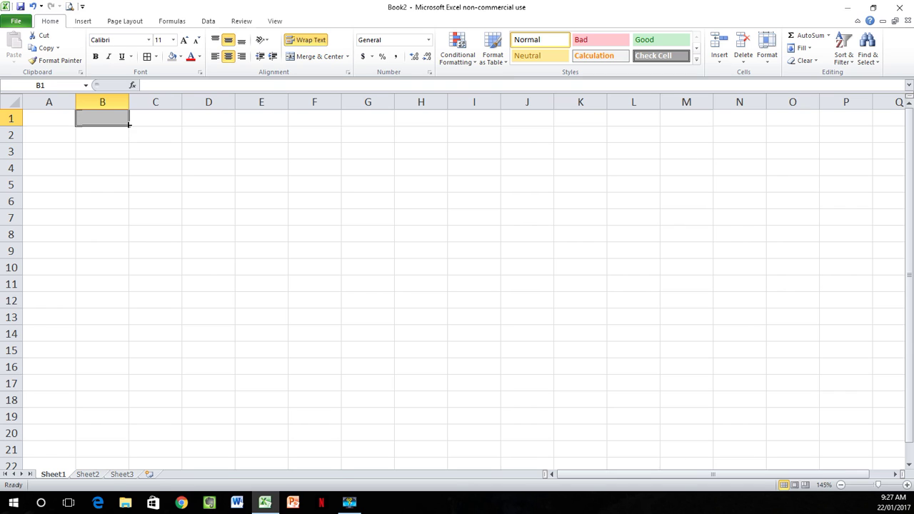
{"action": "left_click_drag", "start_coordinate": [130, 124], "coordinate": [845, 119]}
Step: Format cells A2:A4 as row headings with grey fill, middle and left alignment, all borders, bold and wrapped text
{"action": "left_click", "coordinate": [51, 137]}
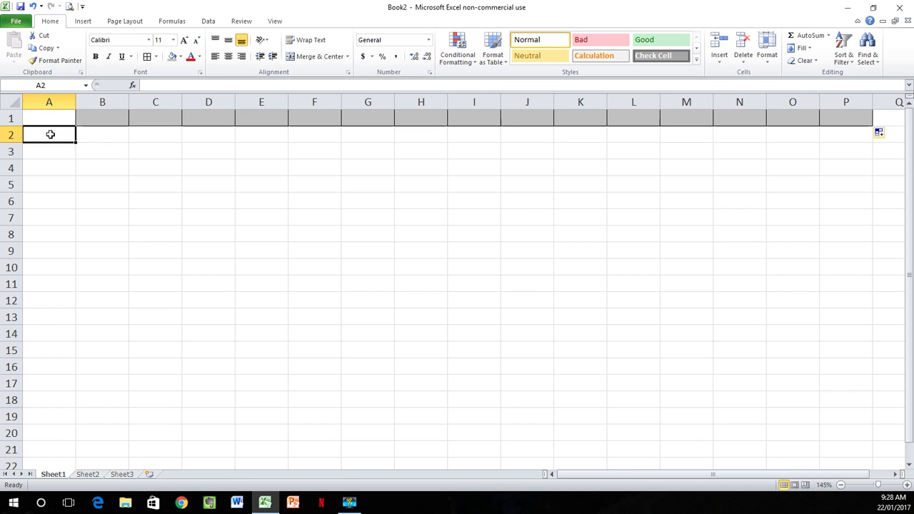
{"action": "left_click_drag", "start_coordinate": [50, 134], "coordinate": [48, 168]}
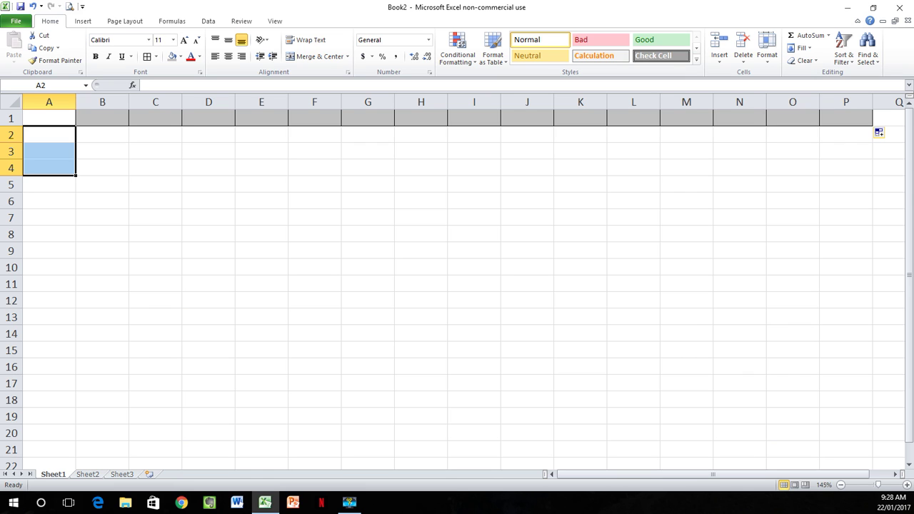
{"action": "left_click", "coordinate": [151, 12]}
{"action": "left_click", "coordinate": [171, 60]}
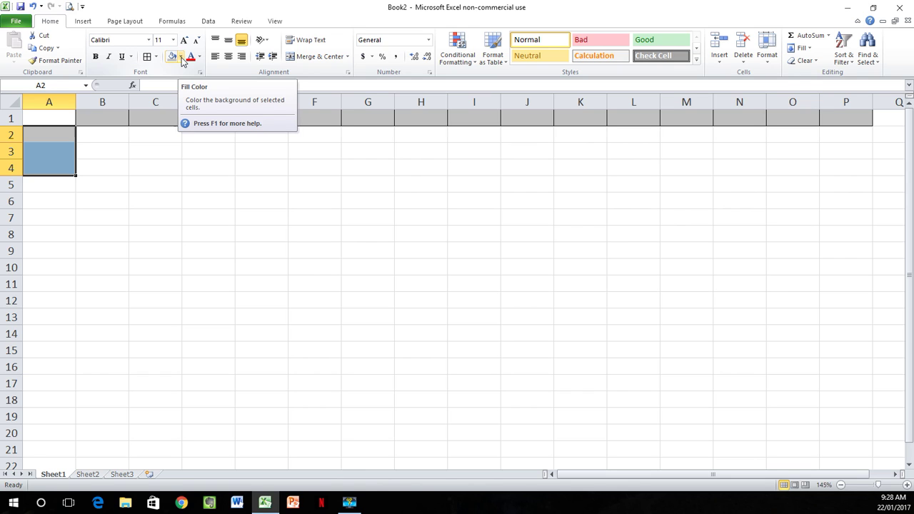
{"action": "left_click", "coordinate": [228, 41]}
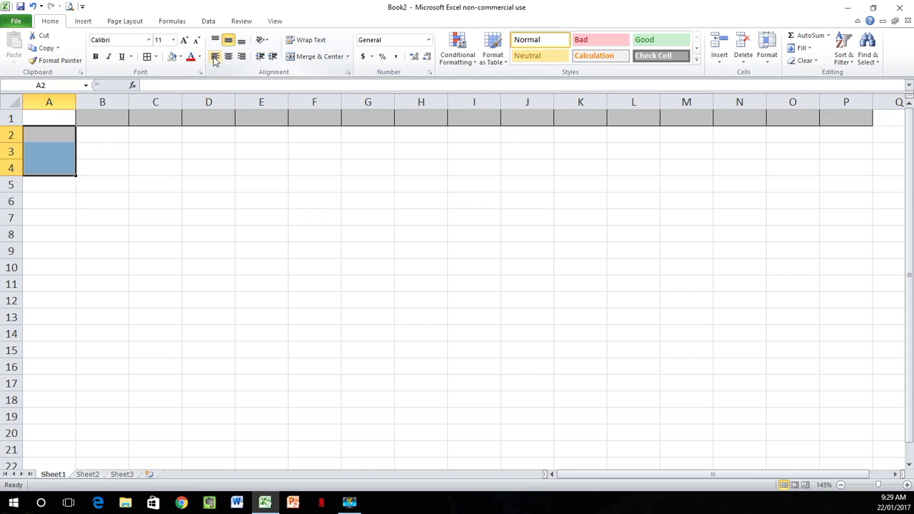
{"action": "left_click", "coordinate": [215, 58]}
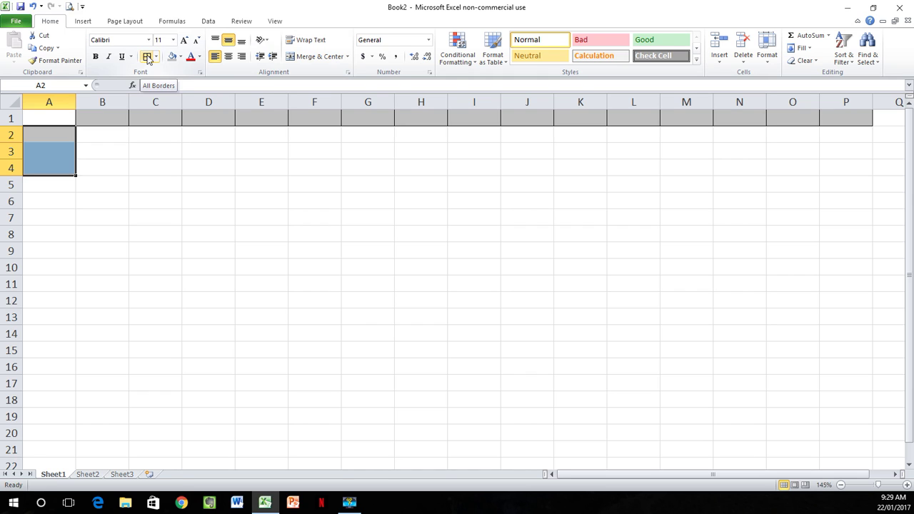
{"action": "left_click", "coordinate": [147, 57]}
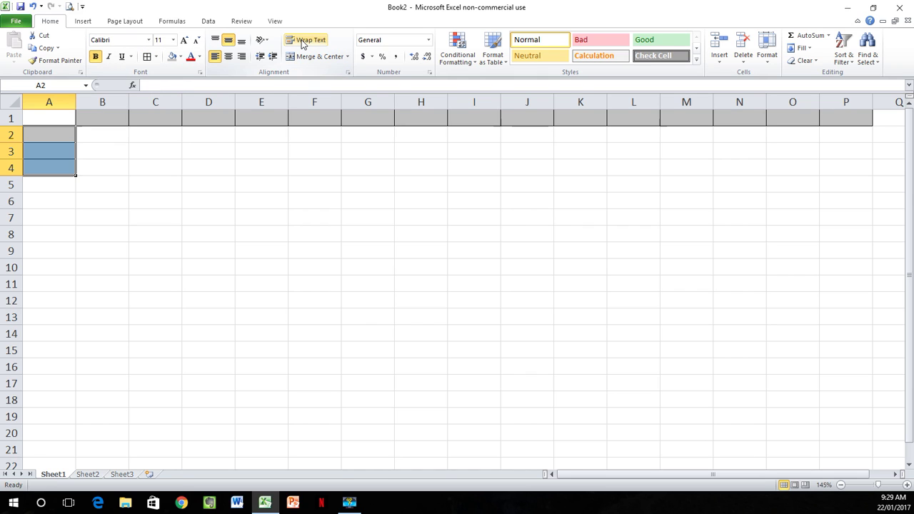
{"action": "left_click", "coordinate": [301, 42]}
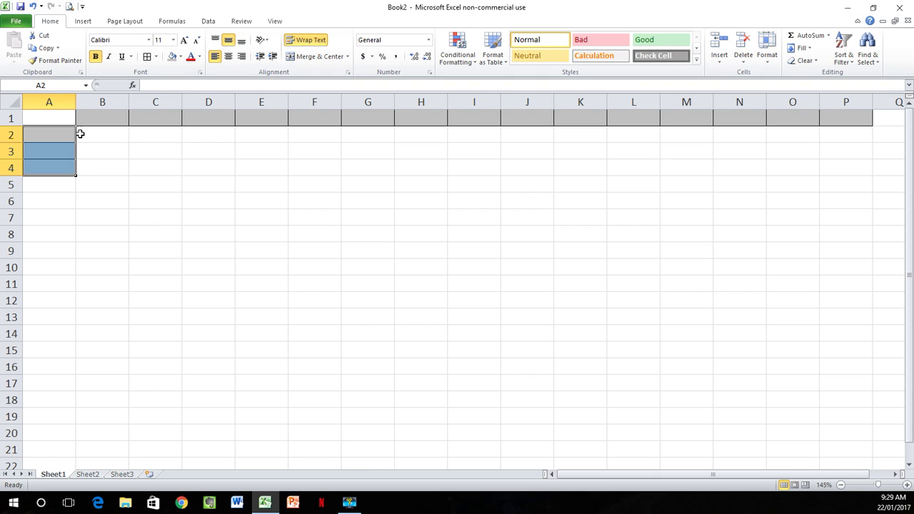
{"action": "left_click", "coordinate": [80, 134]}
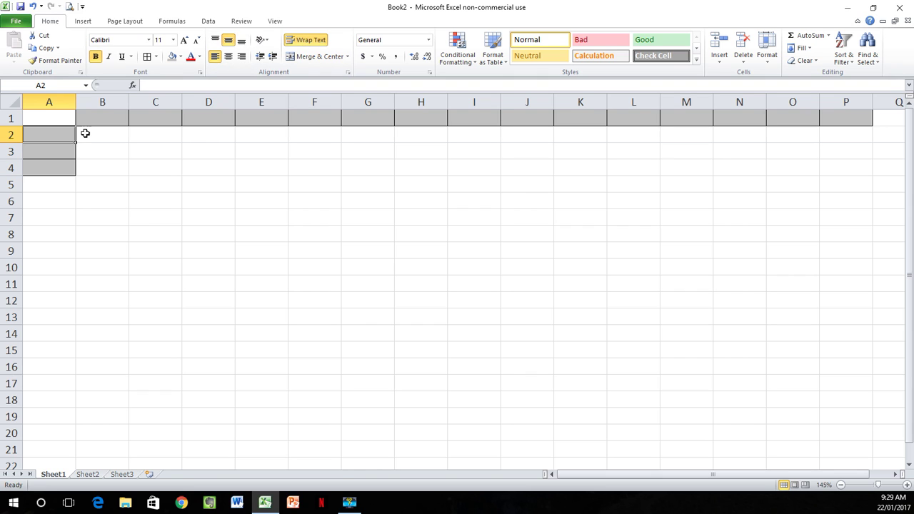
Step: Format the body cells B2:P4 with all borders, wrapped text, and top and left alignment
{"action": "left_click", "coordinate": [94, 133]}
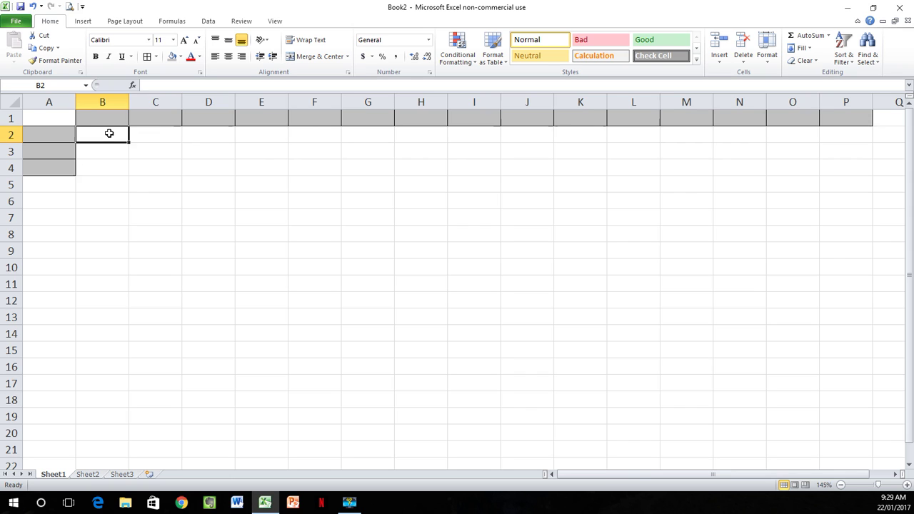
{"action": "left_click_drag", "start_coordinate": [109, 134], "coordinate": [848, 172]}
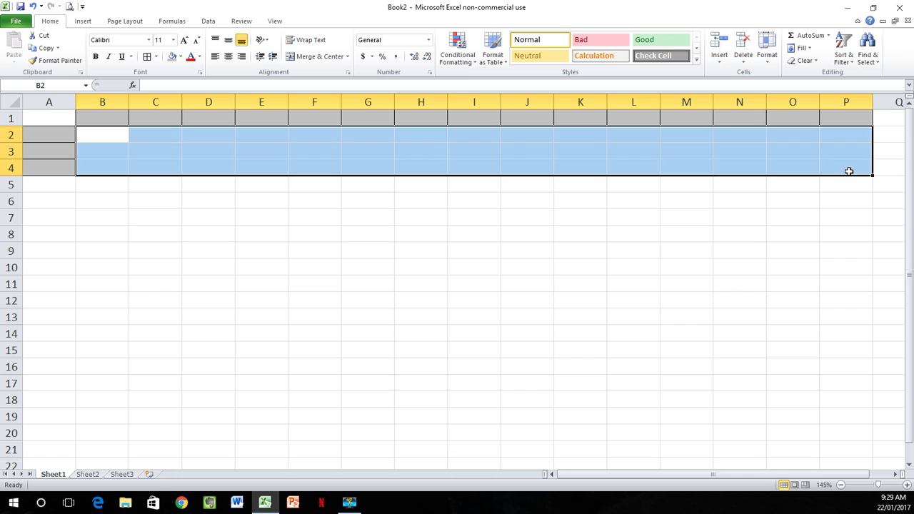
{"action": "left_click", "coordinate": [147, 57]}
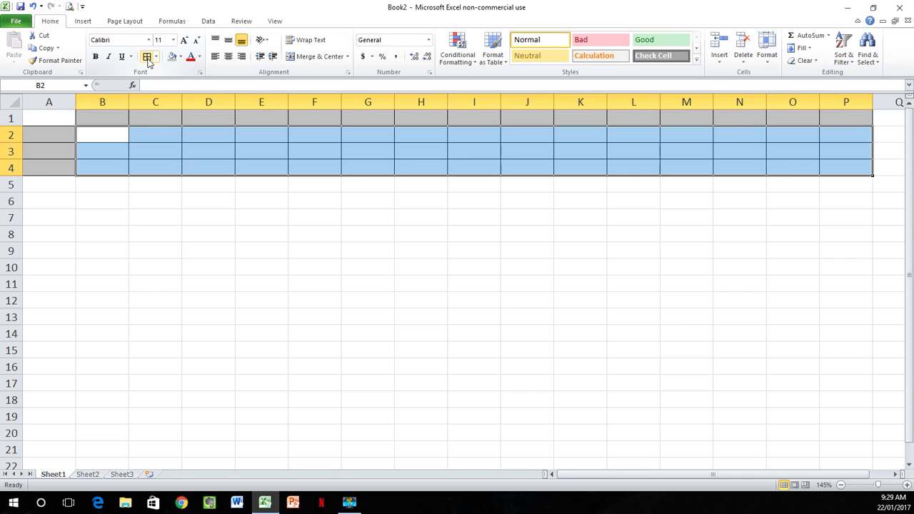
{"action": "left_click", "coordinate": [307, 43]}
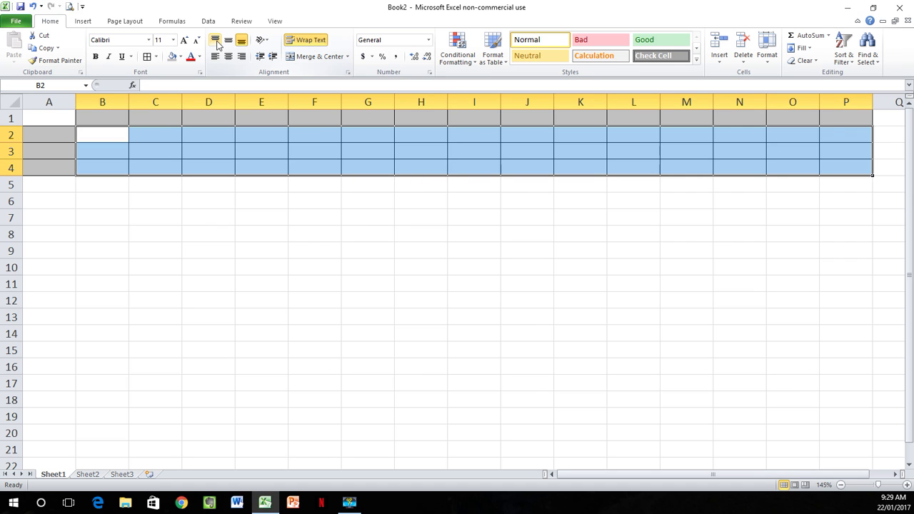
{"action": "left_click", "coordinate": [216, 40]}
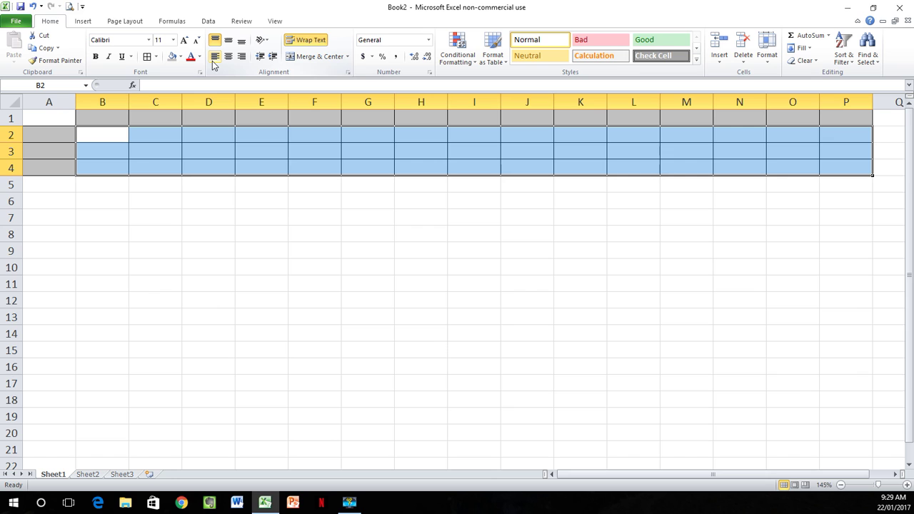
{"action": "left_click", "coordinate": [214, 57]}
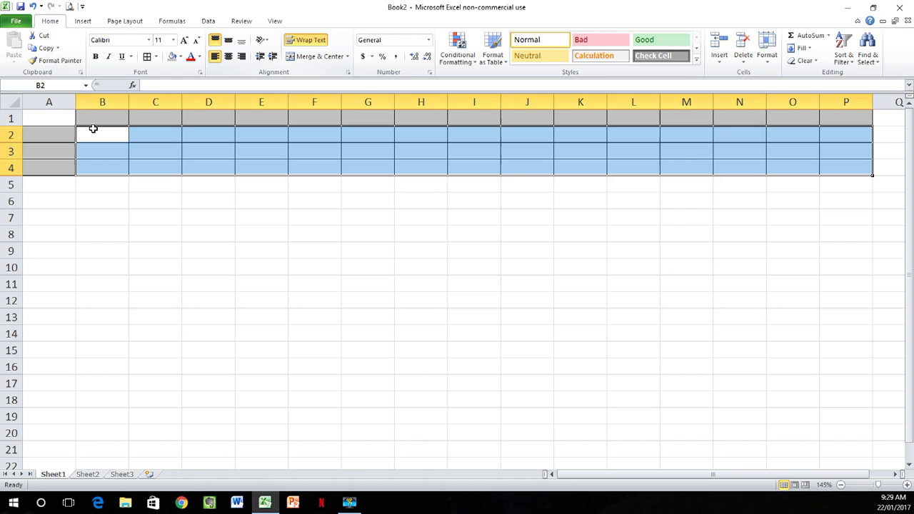
{"action": "left_click", "coordinate": [92, 128]}
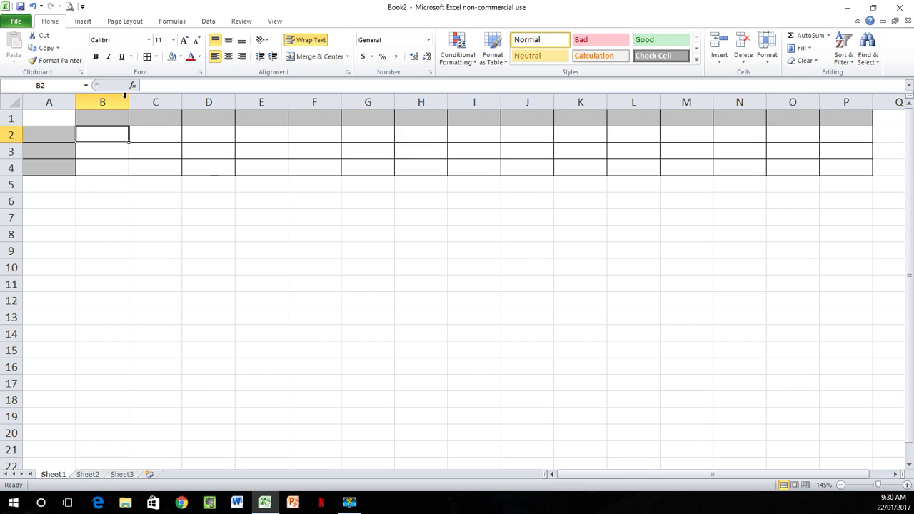
Step: Widen column B to about two and a half times its default width
{"action": "key", "text": "Left"}
{"action": "scroll", "coordinate": [136, 225], "scroll_direction": "up", "scroll_amount": 2, "text": "ctrl"}
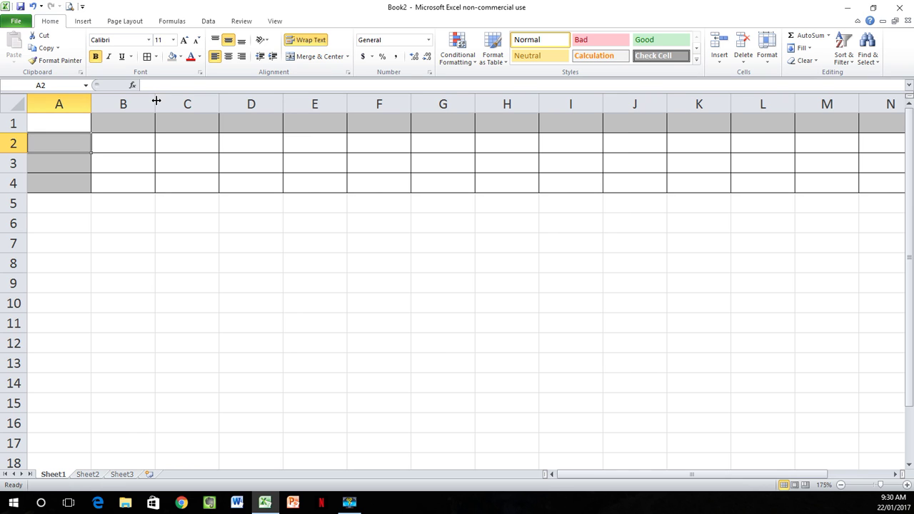
{"action": "left_click_drag", "start_coordinate": [155, 101], "coordinate": [245, 102]}
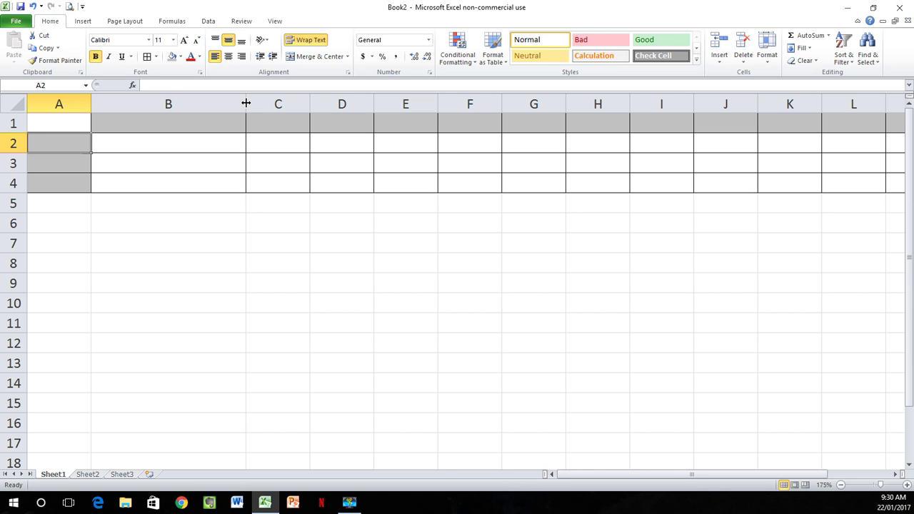
Step: Enter a book citation in B1: the author's name followed by "(2002). Wonderful World. New York, NY: Allen & Unwin."
{"action": "left_click", "coordinate": [119, 123]}
{"action": "type", "text": "Wood, L"}
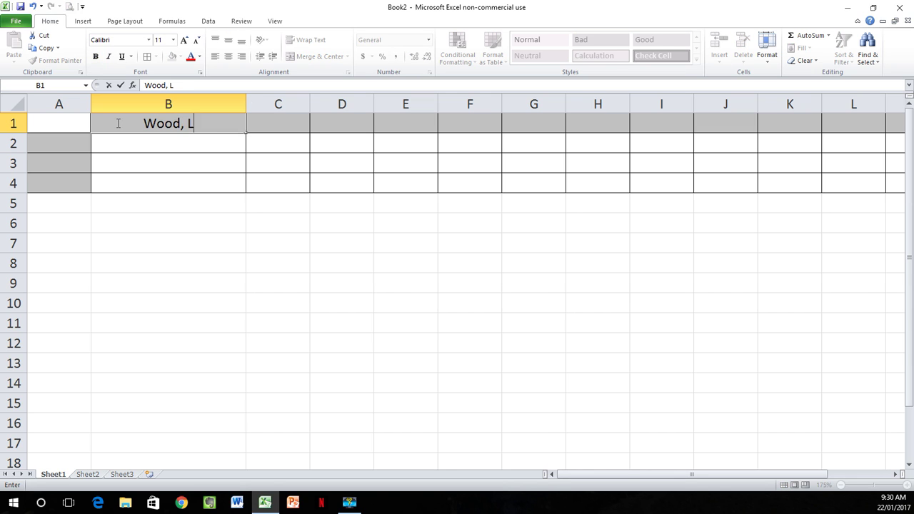
{"action": "type", "text": ". (2"}
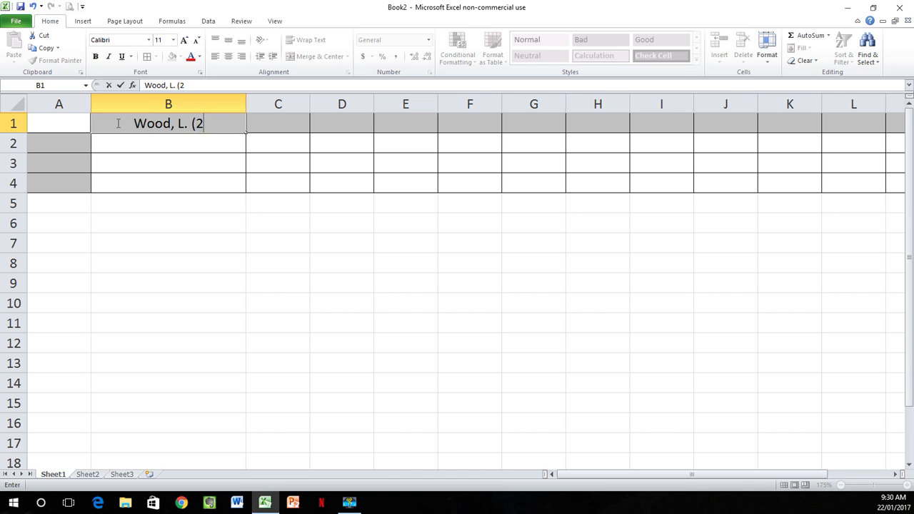
{"action": "type", "text": "002). Wonderful"}
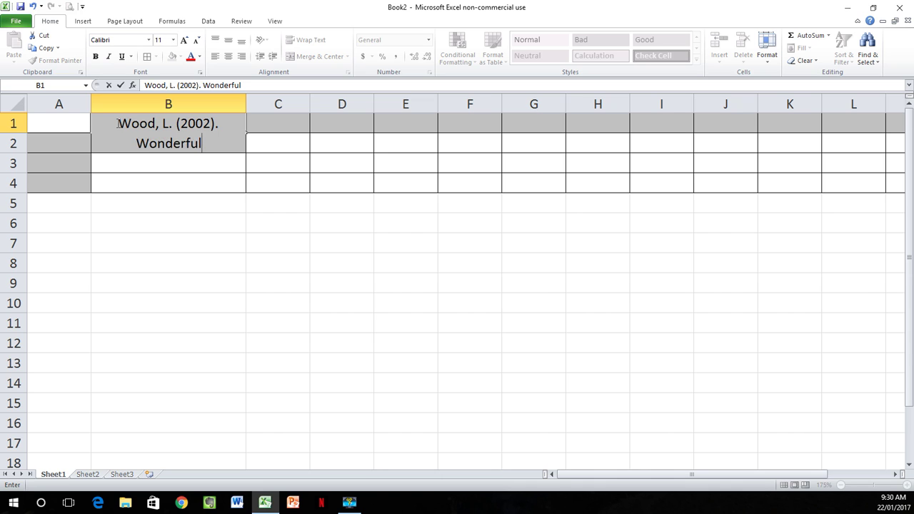
{"action": "type", "text": "World. New York, NY:"}
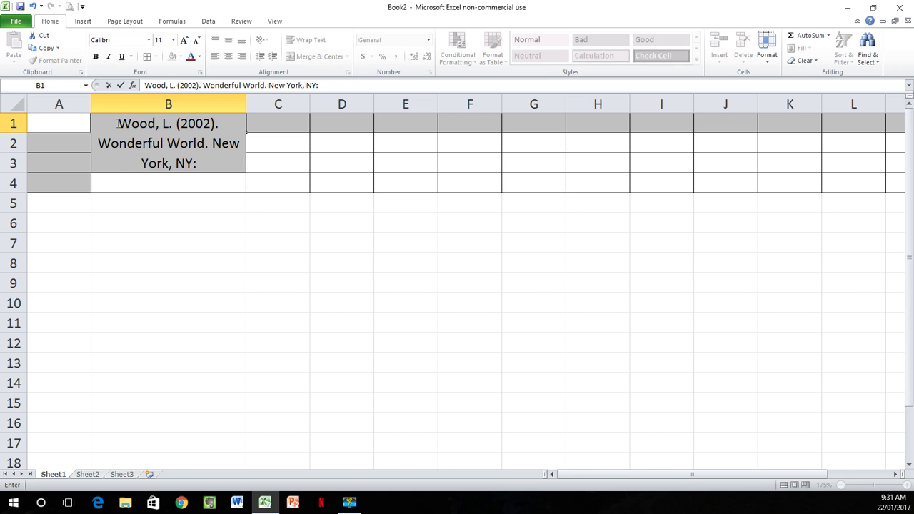
{"action": "type", "text": " Allen & Unwin."}
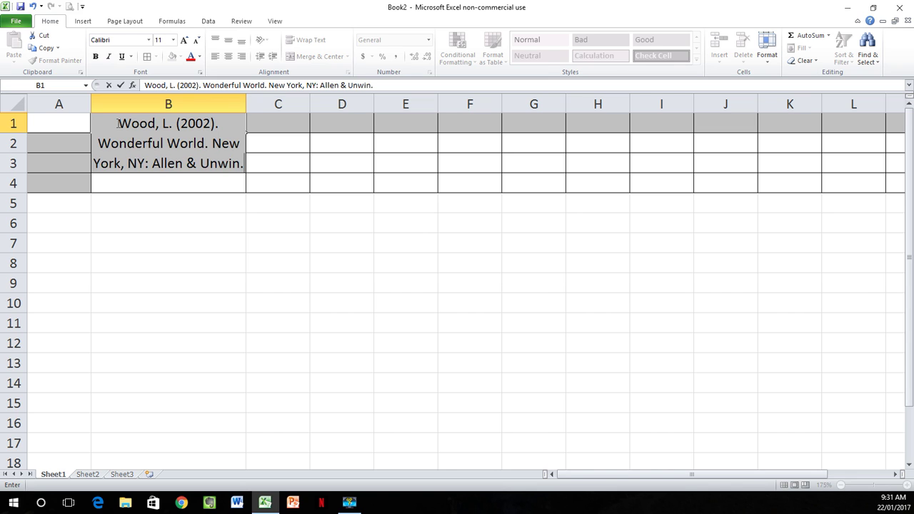
{"action": "key", "text": "Return"}
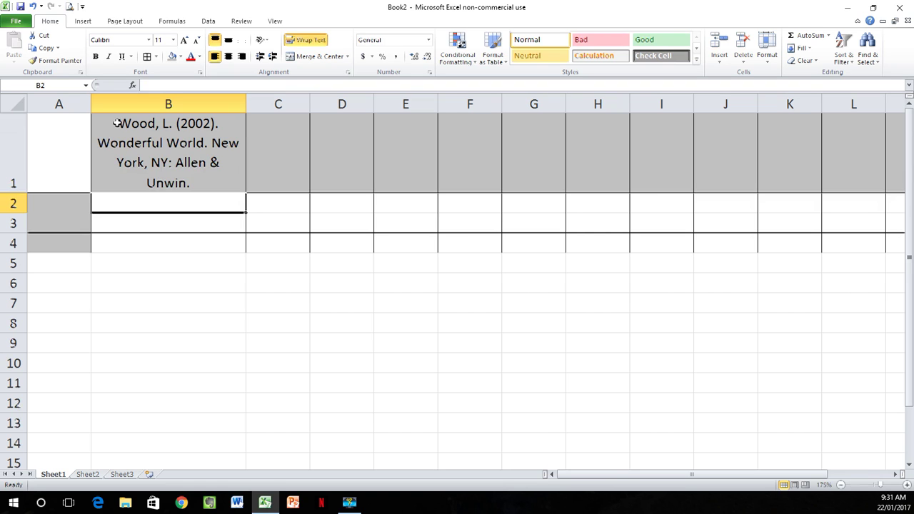
{"action": "left_click", "coordinate": [146, 145]}
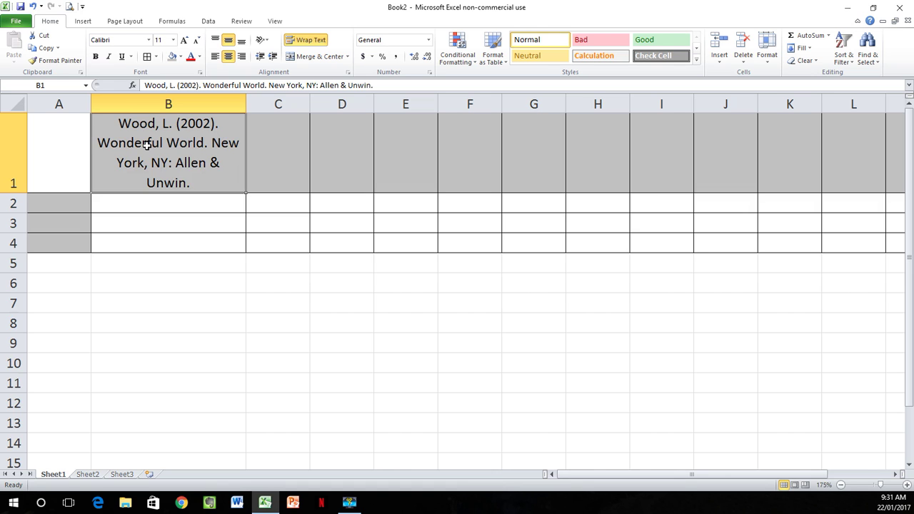
Step: Set the font of the entire sheet to Arial Narrow, size 9
{"action": "scroll", "coordinate": [146, 144], "scroll_direction": "down", "scroll_amount": 3, "text": "ctrl"}
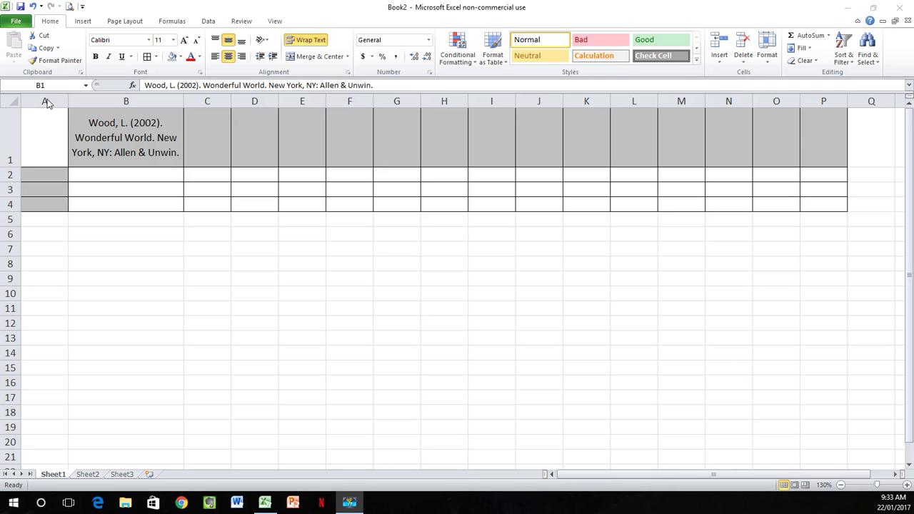
{"action": "left_click", "coordinate": [12, 102]}
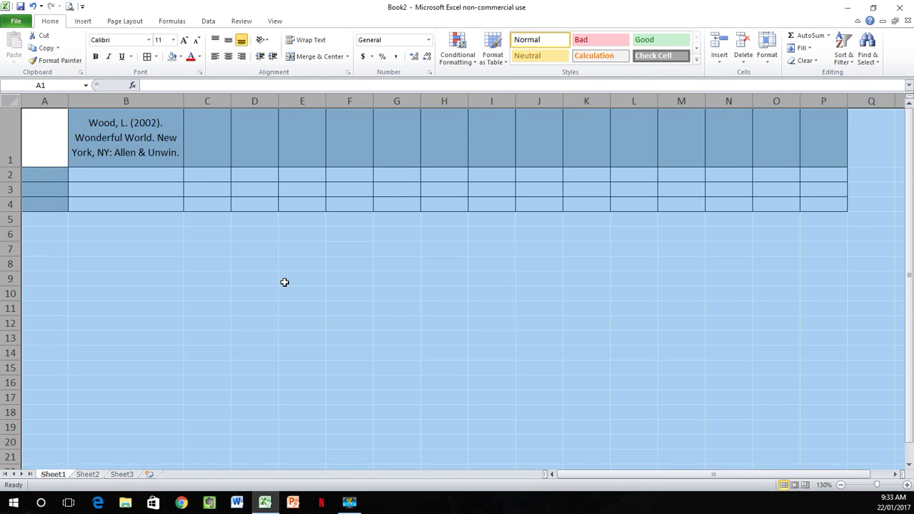
{"action": "left_click", "coordinate": [150, 43]}
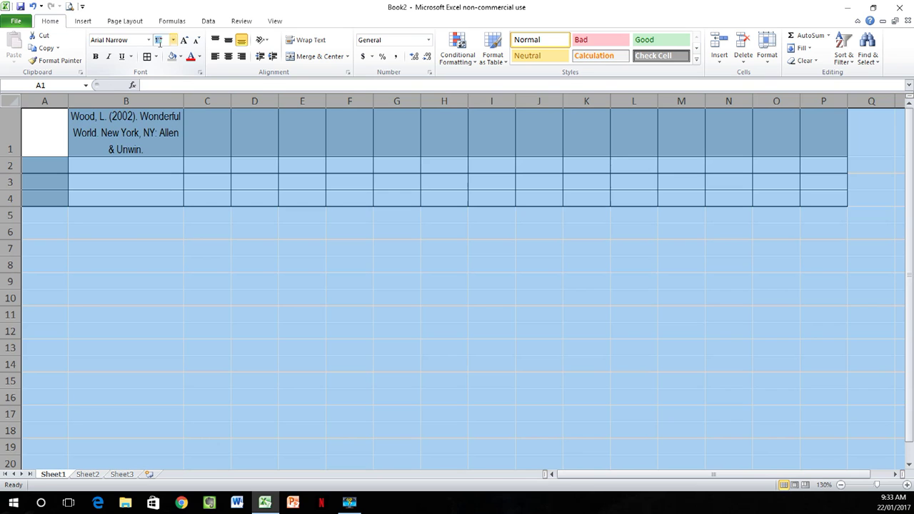
{"action": "type", "text": "9"}
{"action": "key", "text": "Return"}
{"action": "left_click", "coordinate": [168, 128]}
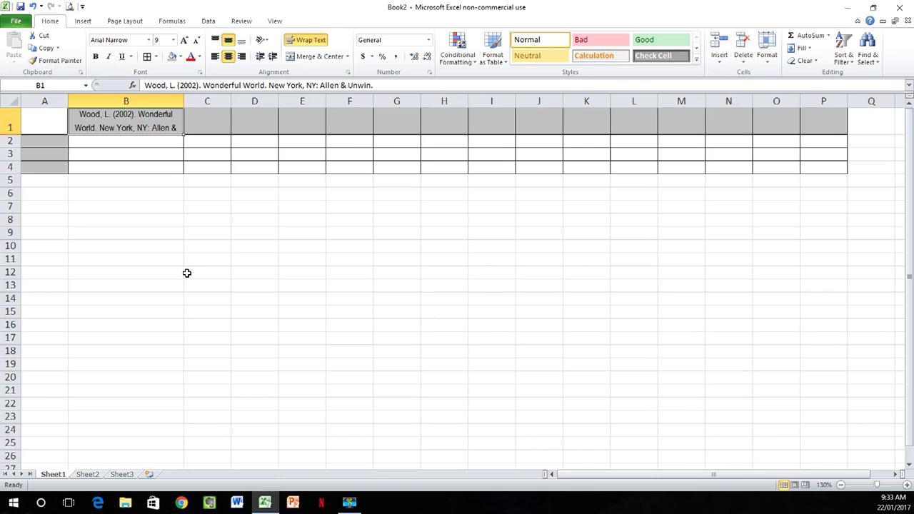
Step: Widen column B slightly to fit the citation on two lines, and column A to about one and a half times its width
{"action": "scroll", "coordinate": [186, 273], "scroll_direction": "up", "scroll_amount": 3, "text": "ctrl"}
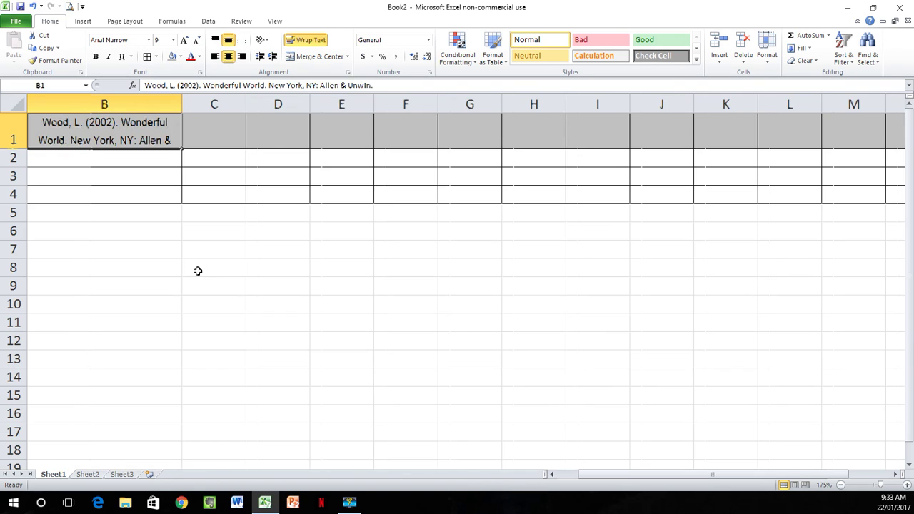
{"action": "key", "text": "ctrl+Home"}
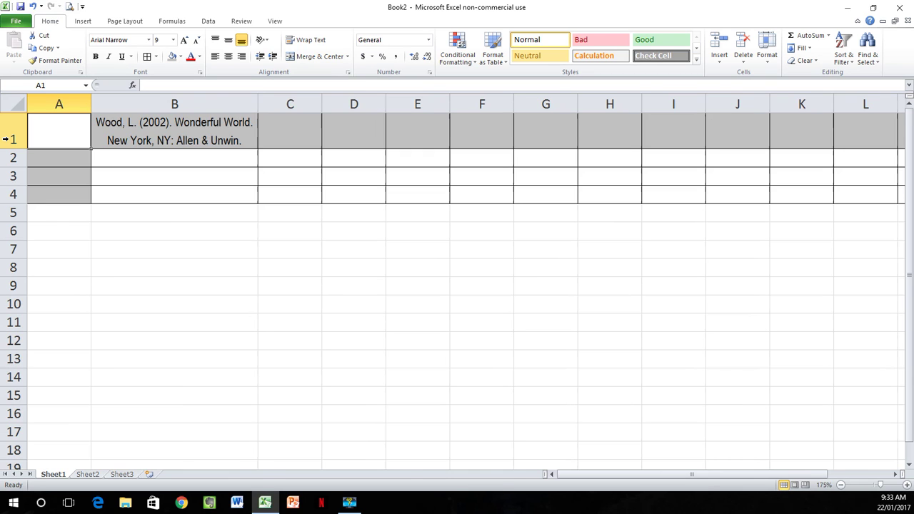
{"action": "left_click", "coordinate": [89, 151]}
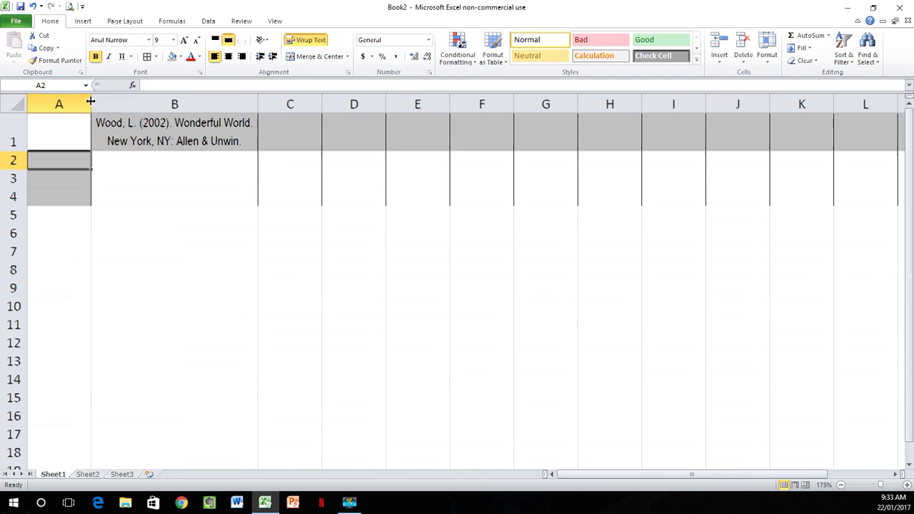
{"action": "left_click_drag", "start_coordinate": [91, 102], "coordinate": [122, 102]}
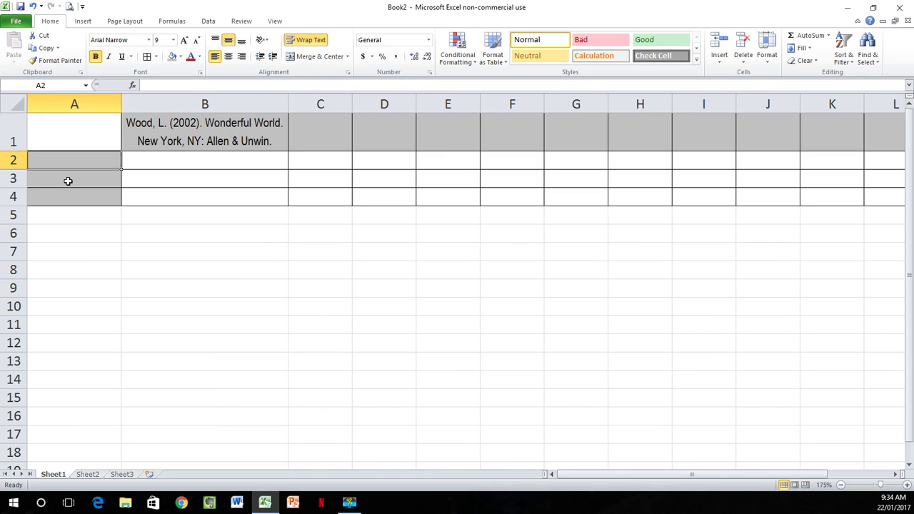
Step: Enter the theme labels Anthropology, Sociology and Psychology in cells A2 to A4
{"action": "type", "text": "Anthropology"}
{"action": "key", "text": "Return"}
{"action": "type", "text": "Sociolo"}
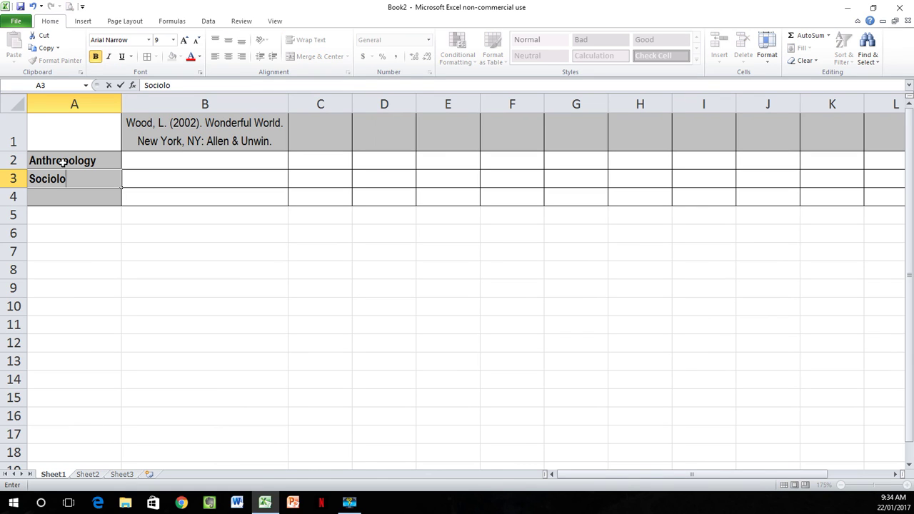
{"action": "type", "text": "gy"}
{"action": "key", "text": "Return"}
{"action": "type", "text": "P"}
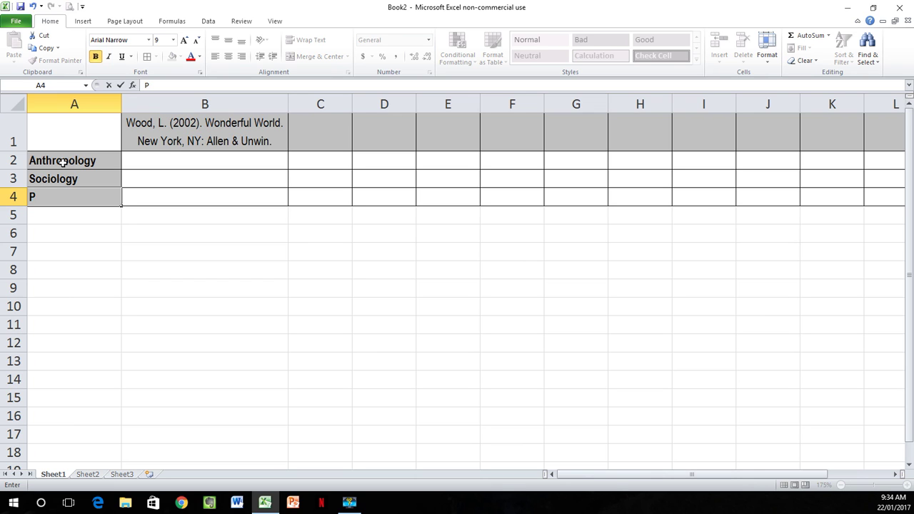
{"action": "type", "text": "sychology"}
Step: Enter the quotation "Anthropology is the best subject in the academic world" with the reference (p. 5). in B2
{"action": "left_click", "coordinate": [146, 160]}
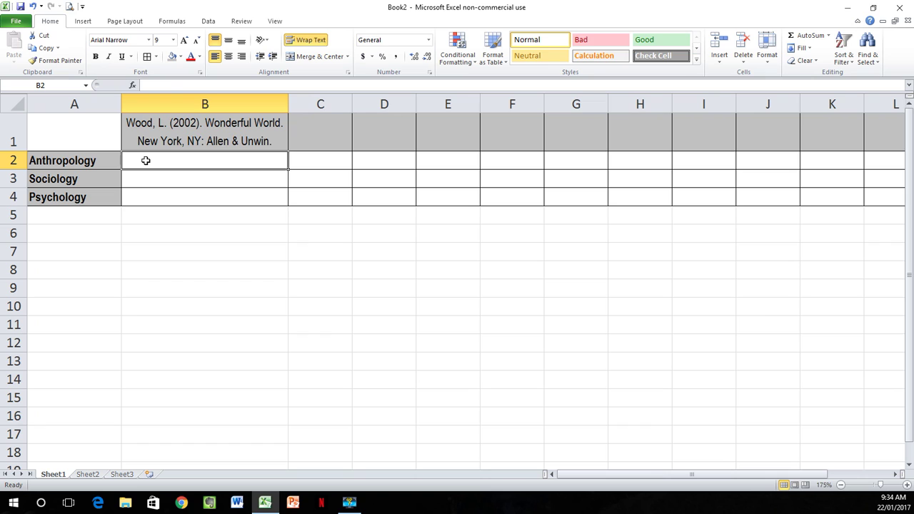
{"action": "type", "text": "\""}
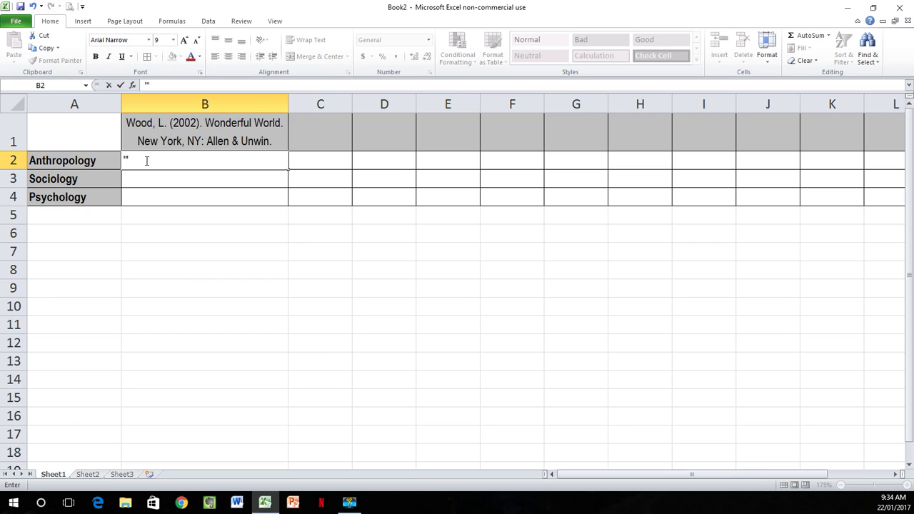
{"action": "type", "text": "Anthropology is the best subject"}
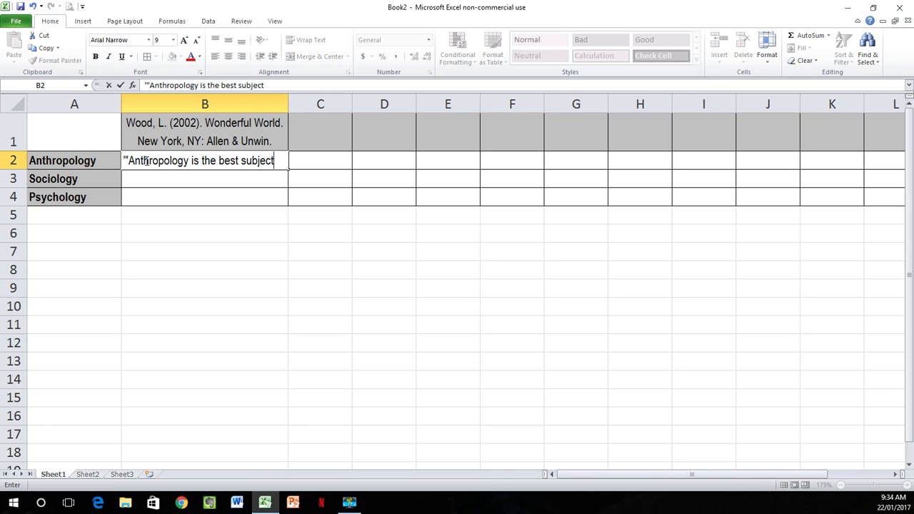
{"action": "type", "text": "in the academic world\" (p. 5"}
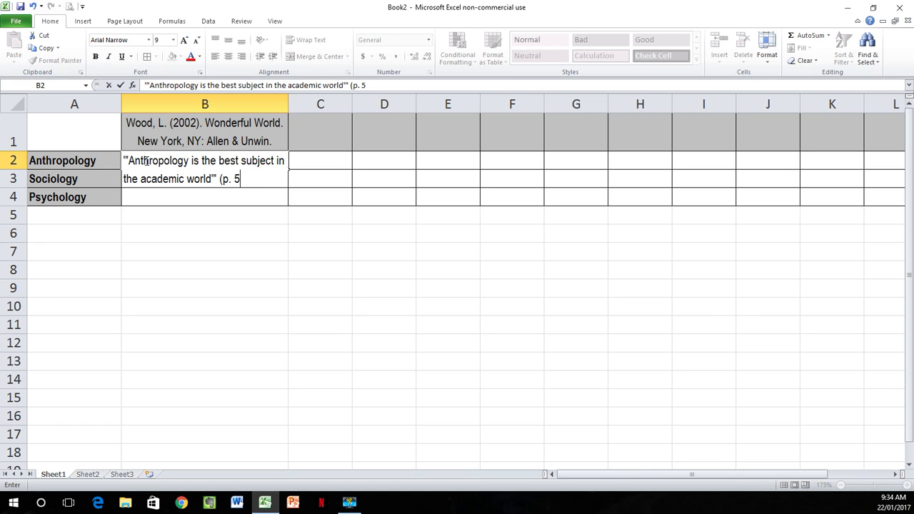
{"action": "type", "text": ")."}
{"action": "key", "text": "Return"}
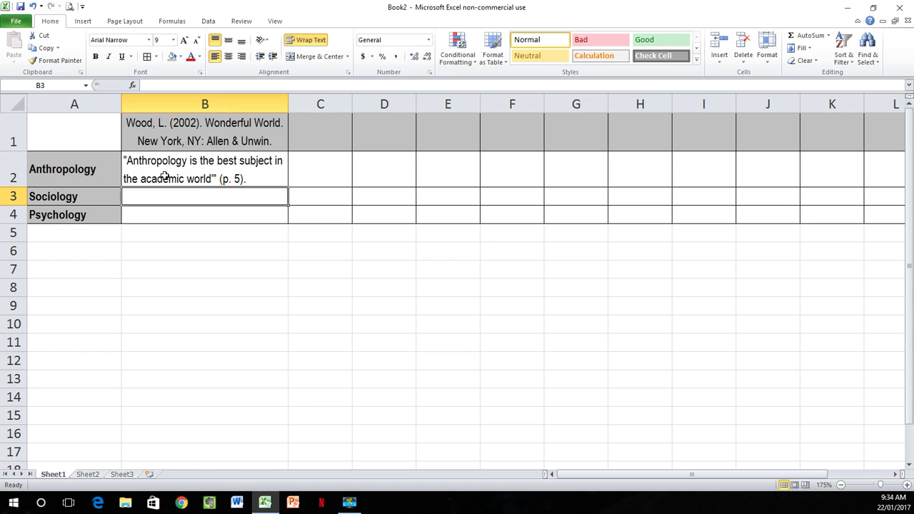
Step: Add a second entry below a blank line in B2: Anthropology is the study of culture' (p. 10)
{"action": "left_click", "coordinate": [234, 166]}
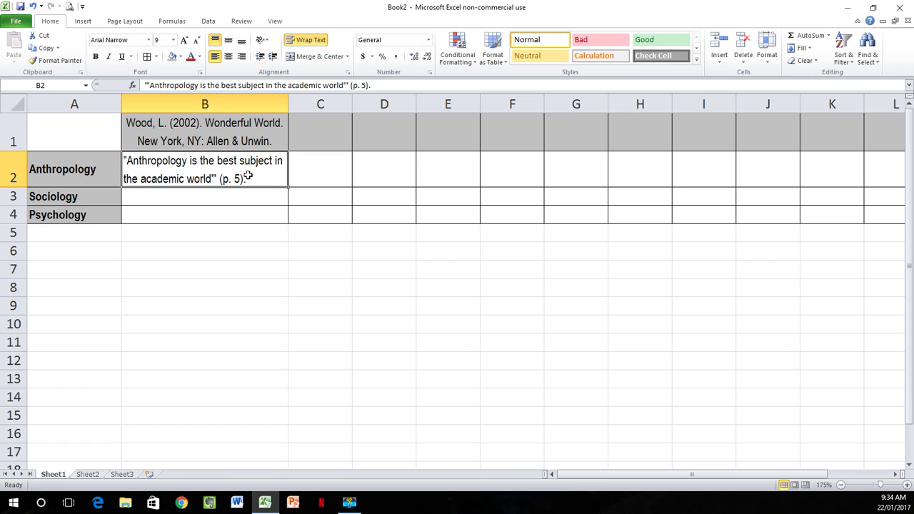
{"action": "double_click", "coordinate": [247, 176]}
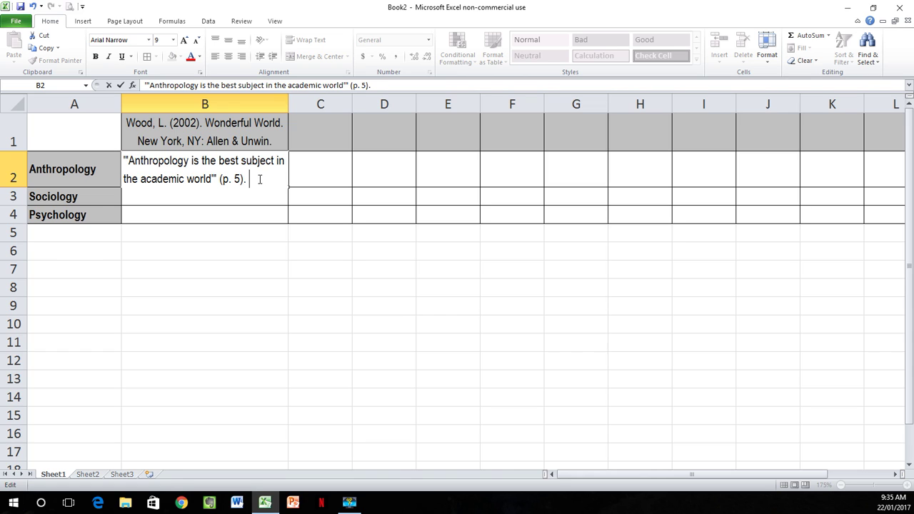
{"action": "key", "text": "Return"}
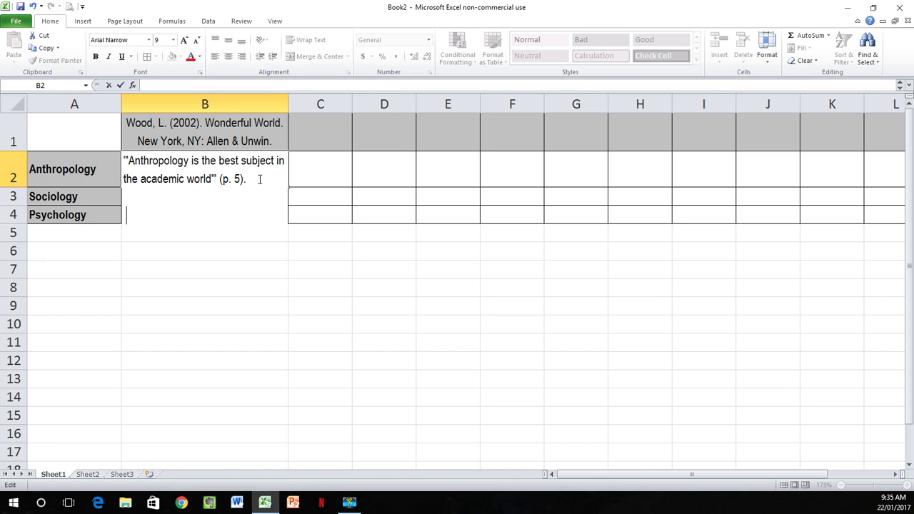
{"action": "type", "text": "Anthropology is the study of culture' (p."}
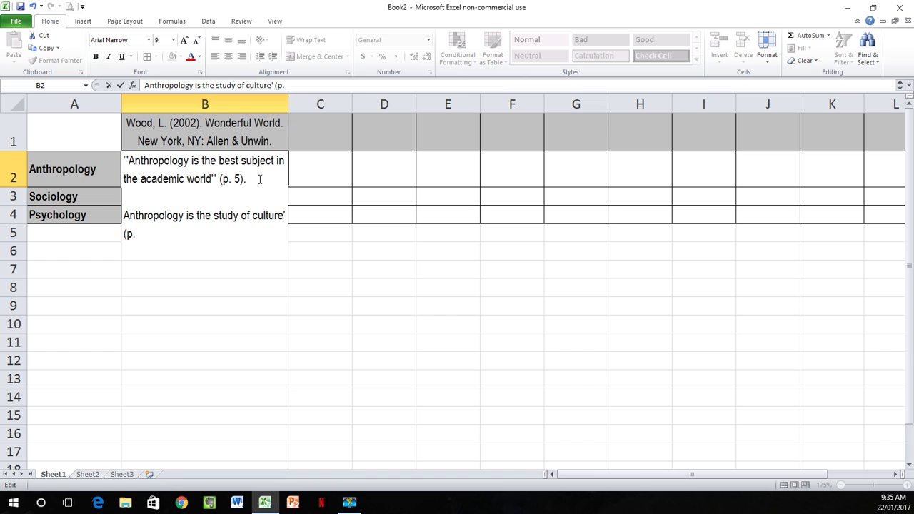
{"action": "type", "text": "10"}
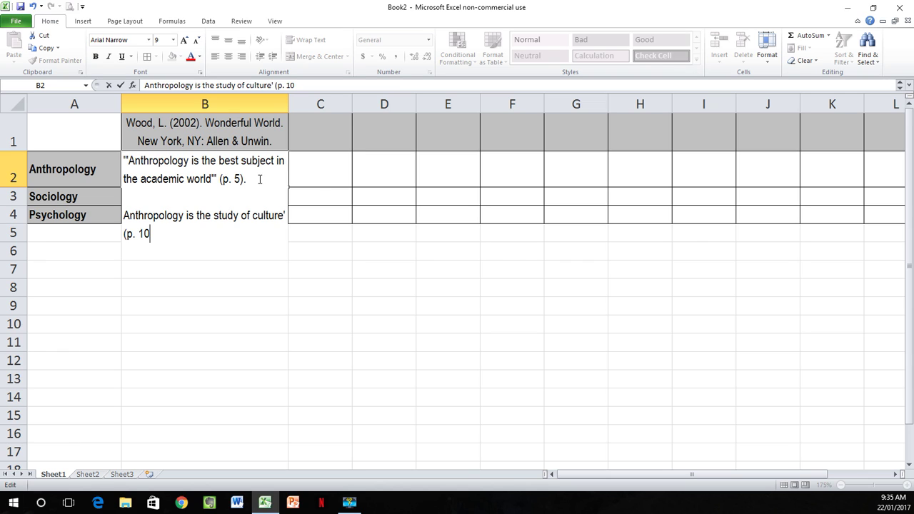
{"action": "type", "text": ")"}
{"action": "key", "text": "shift+Tab"}
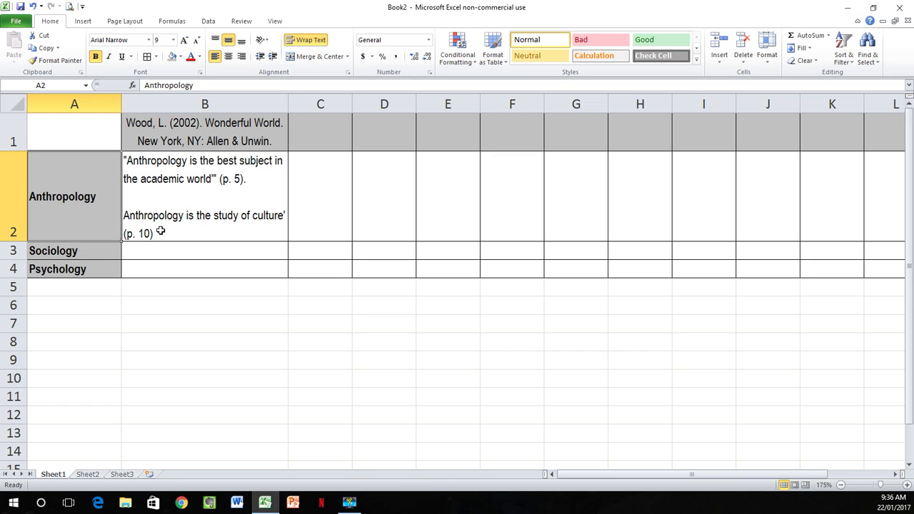
Step: Correct the second entry in B2 so that "Anthropology is the study of culture" is enclosed in double quotation marks
{"action": "left_click", "coordinate": [161, 230]}
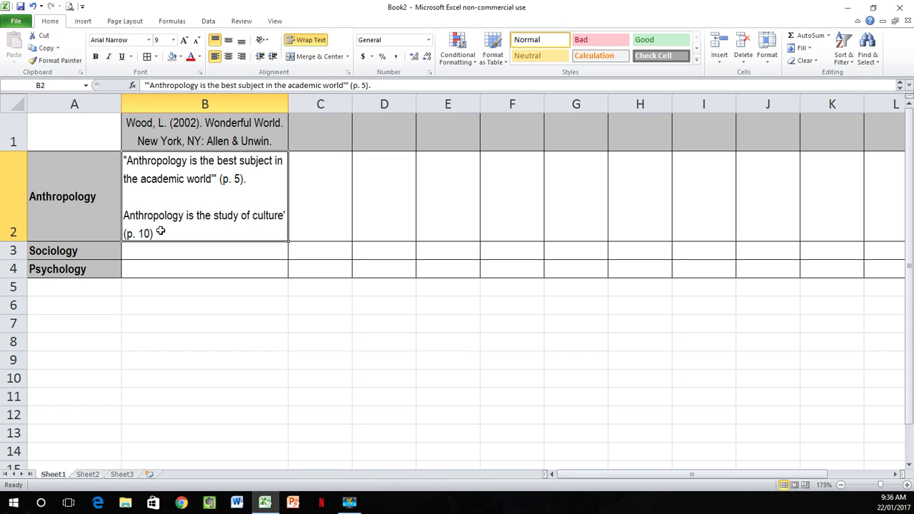
{"action": "double_click", "coordinate": [161, 231]}
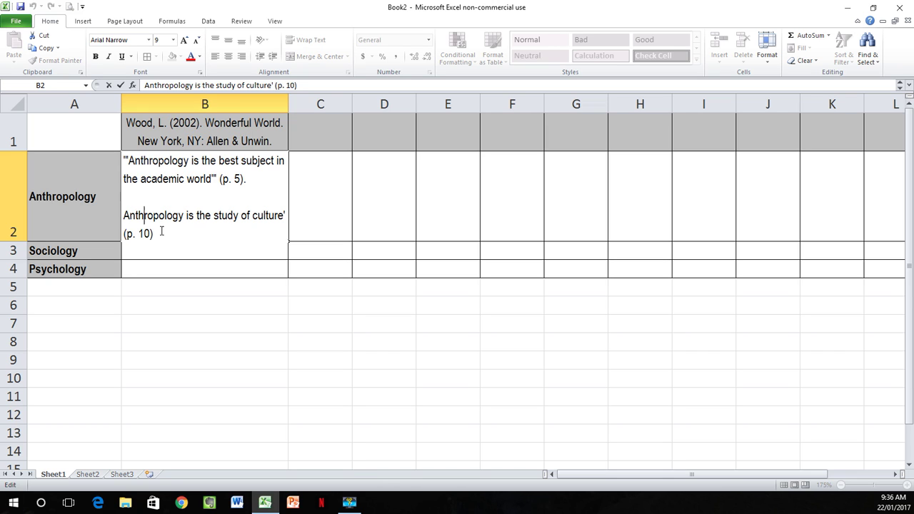
{"action": "left_click", "coordinate": [123, 215]}
{"action": "type", "text": "\"'"}
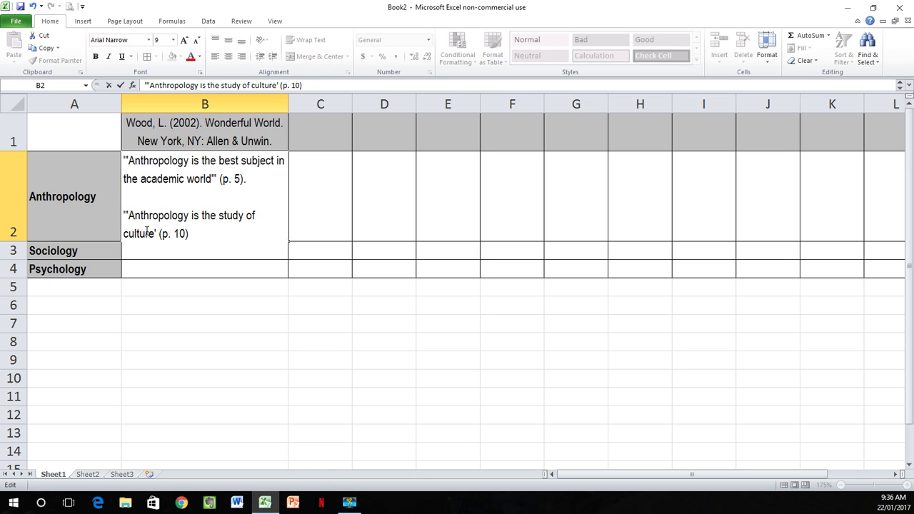
{"action": "key", "text": "BackSpace"}
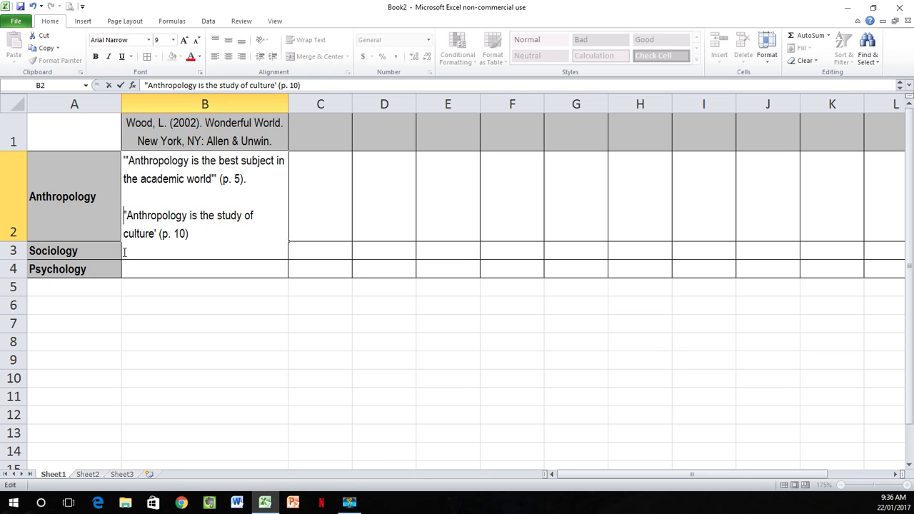
{"action": "left_click", "coordinate": [156, 233]}
{"action": "key", "text": "BackSpace"}
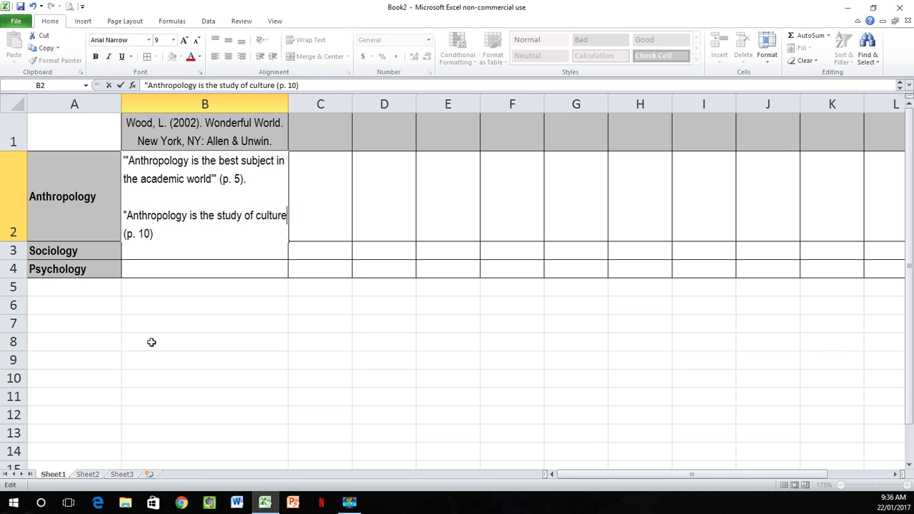
{"action": "type", "text": "'\""}
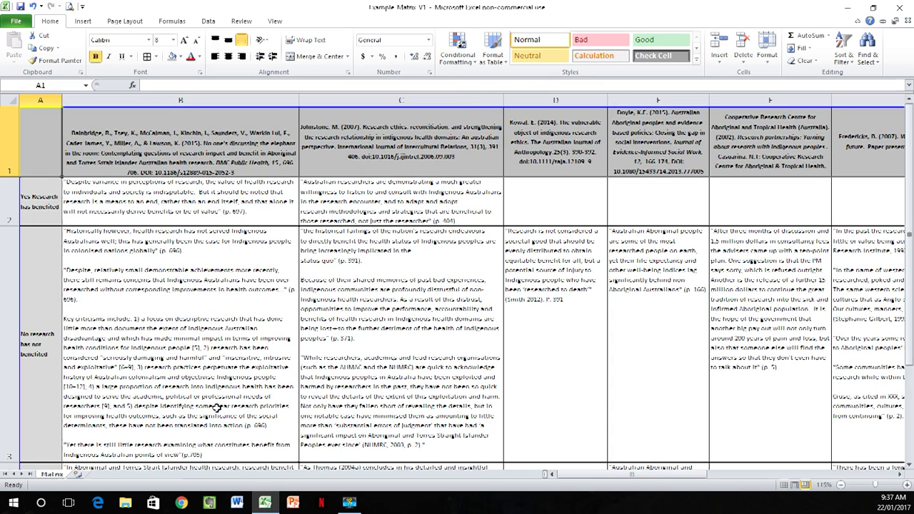
Step: Examine how the row 3 quotations are recorded under each source in the Example_Matrix_V1 workbook
{"action": "left_click", "coordinate": [137, 262]}
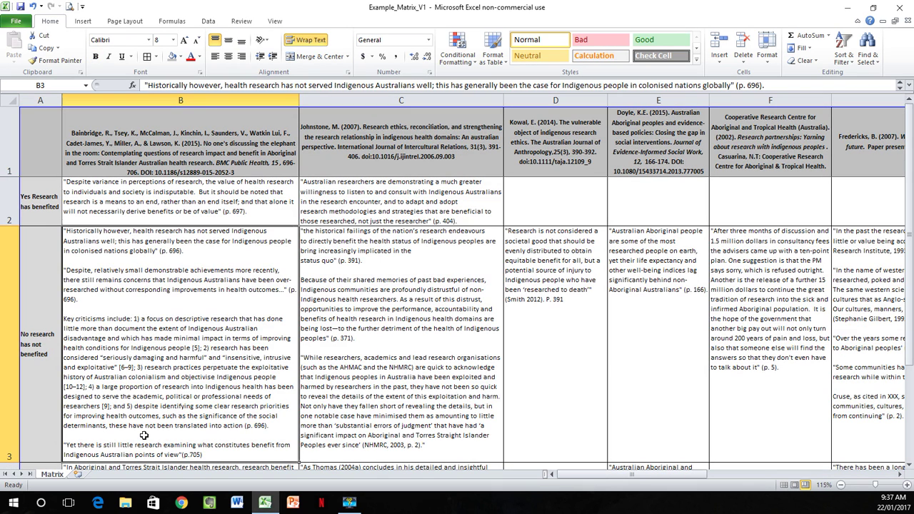
{"action": "left_click", "coordinate": [367, 350]}
{"action": "left_click", "coordinate": [717, 318]}
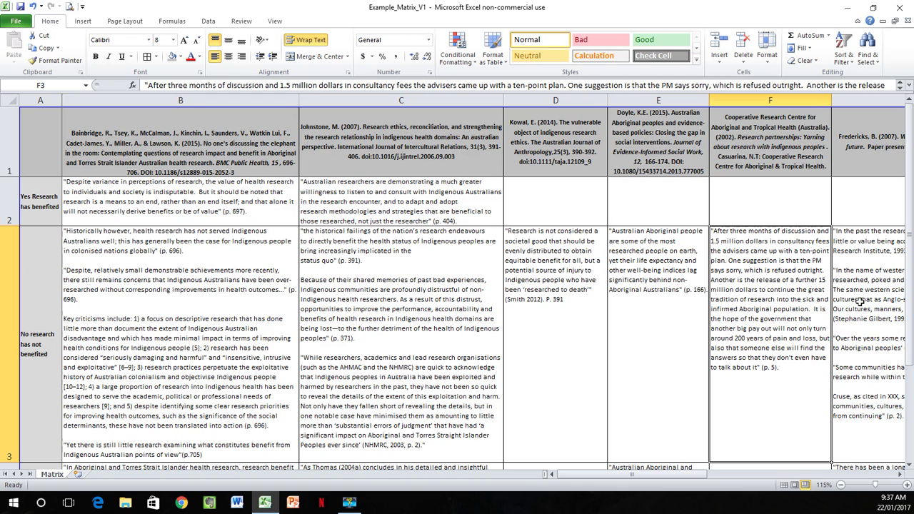
{"action": "left_click", "coordinate": [860, 301]}
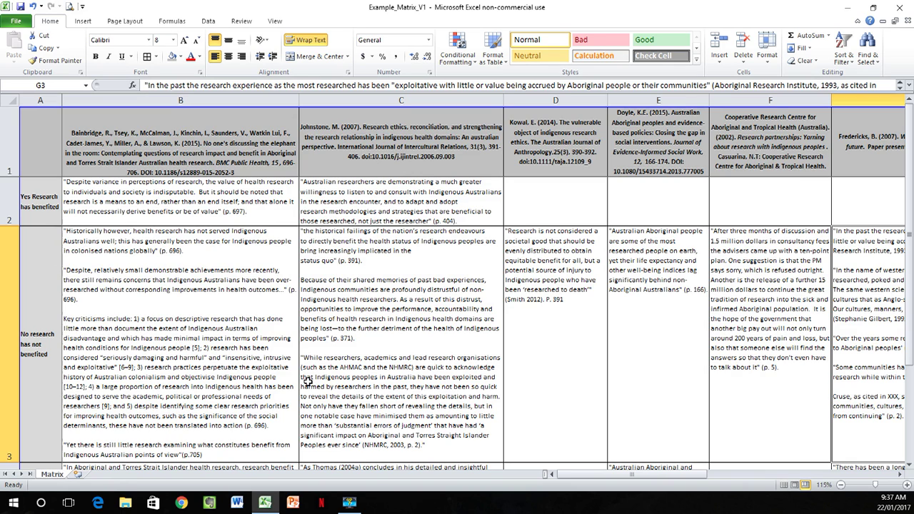
Step: Minimise the example matrix window and restore the Book2 workbook
{"action": "key", "text": "ctrl+F9"}
{"action": "right_click", "coordinate": [132, 474]}
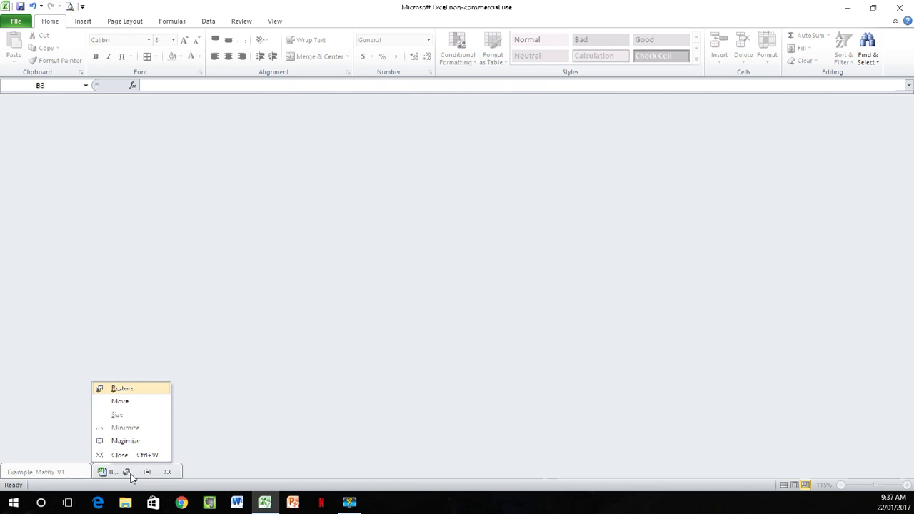
{"action": "left_click", "coordinate": [122, 388]}
{"action": "scroll", "coordinate": [80, 189], "scroll_direction": "down", "scroll_amount": 2, "text": "ctrl"}
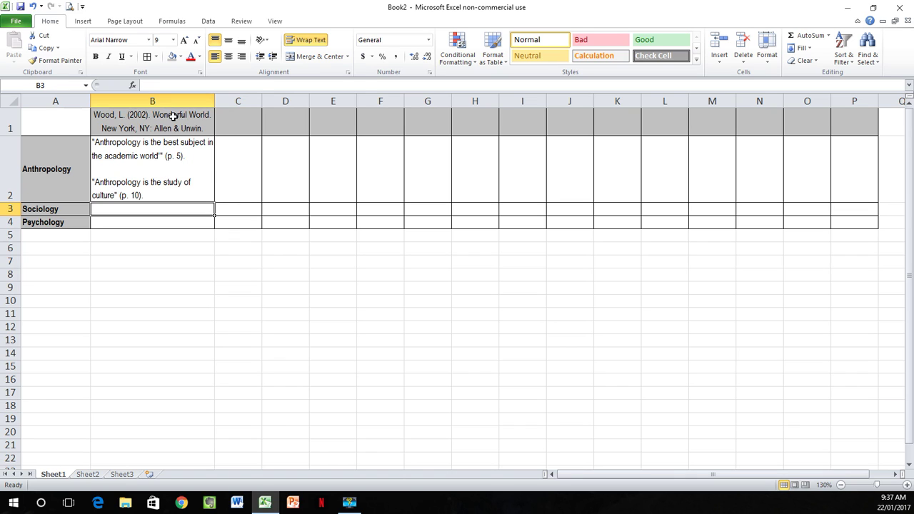
{"action": "left_click", "coordinate": [159, 165]}
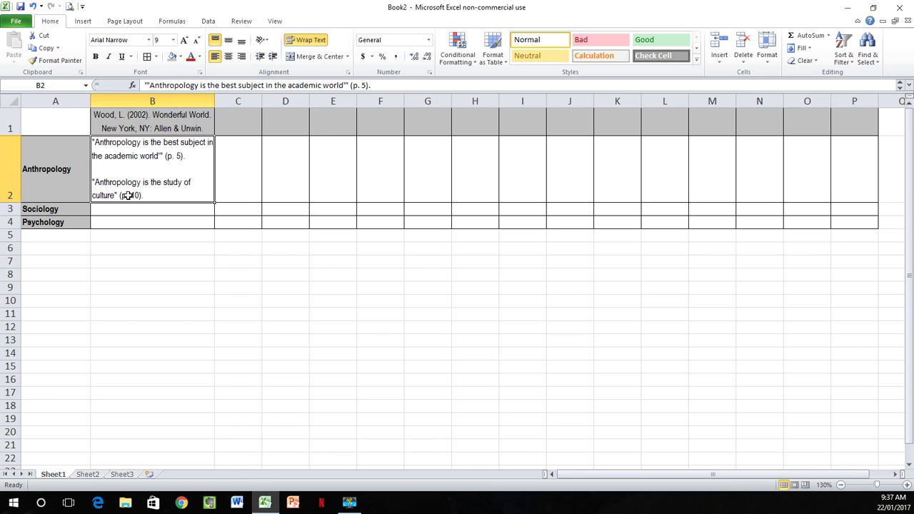
{"action": "left_click", "coordinate": [207, 100]}
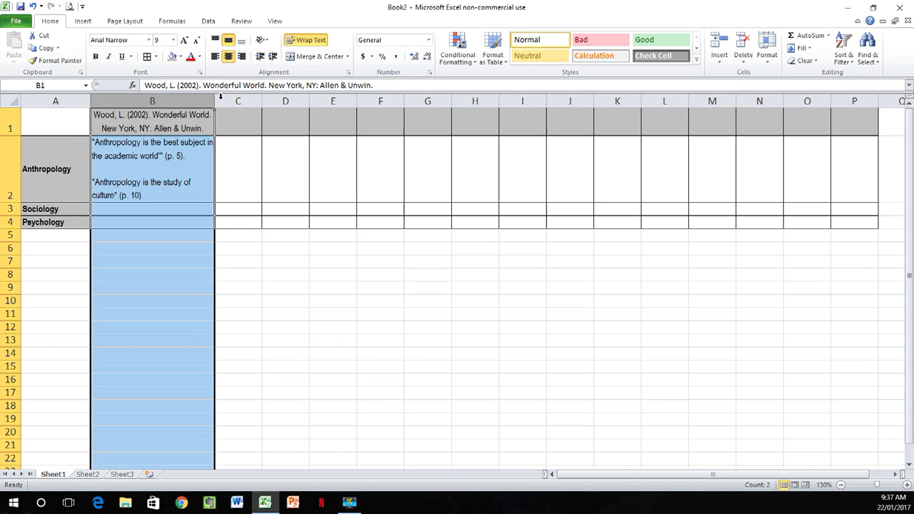
{"action": "left_click", "coordinate": [380, 100]}
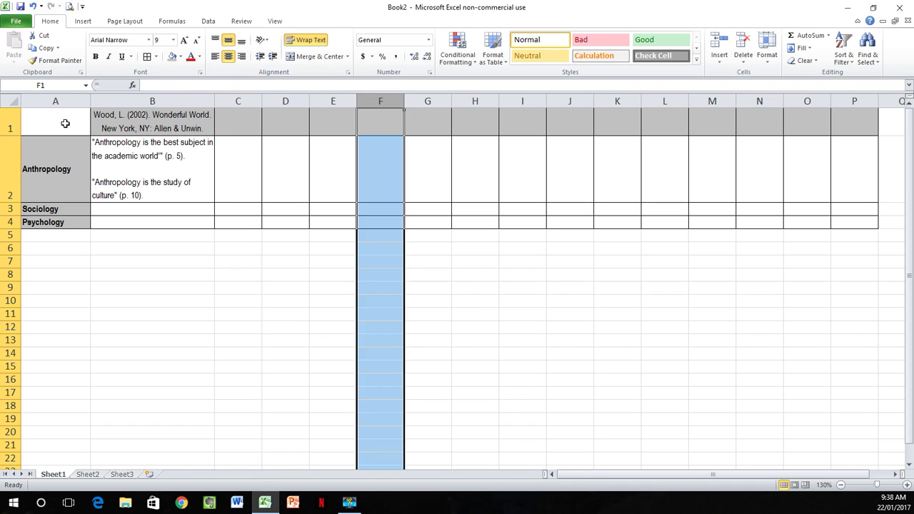
{"action": "left_click", "coordinate": [105, 166]}
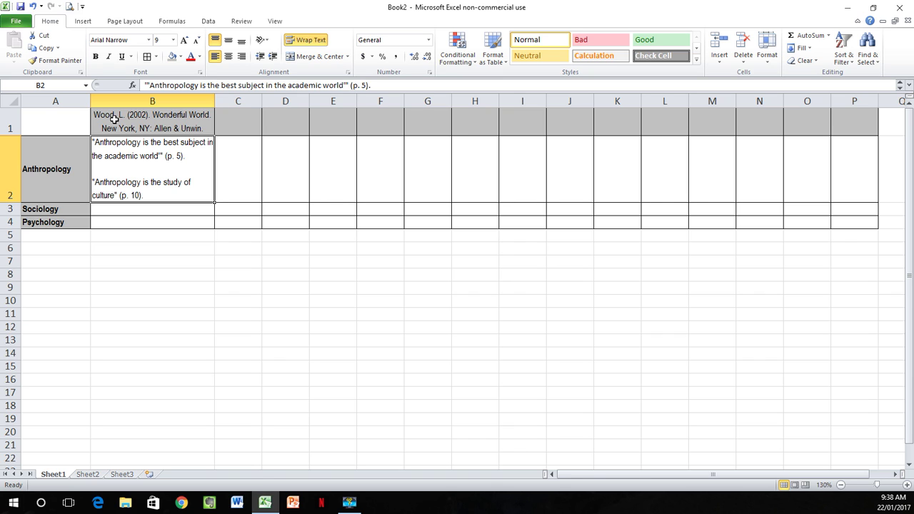
Step: Set the sheet's paper size to A3 (Scaled), 29.7 cm x 42 cm
{"action": "left_click", "coordinate": [125, 21]}
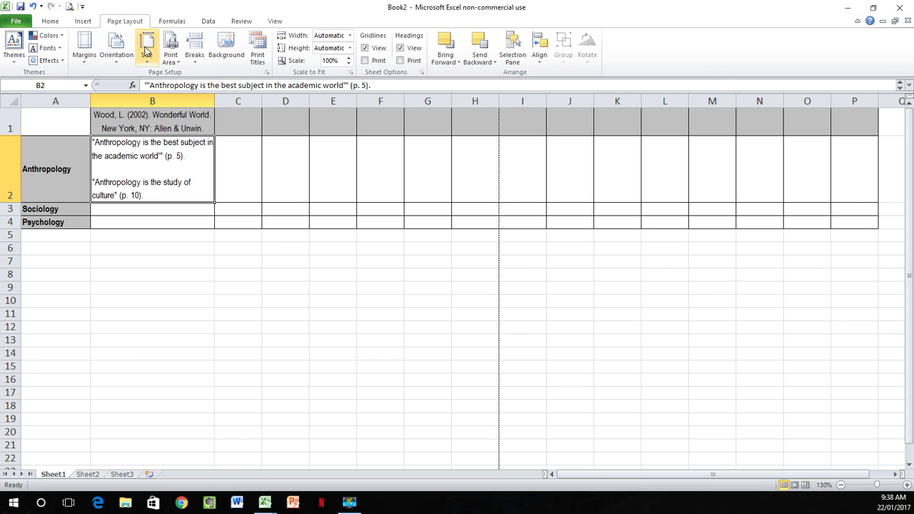
{"action": "left_click", "coordinate": [147, 52]}
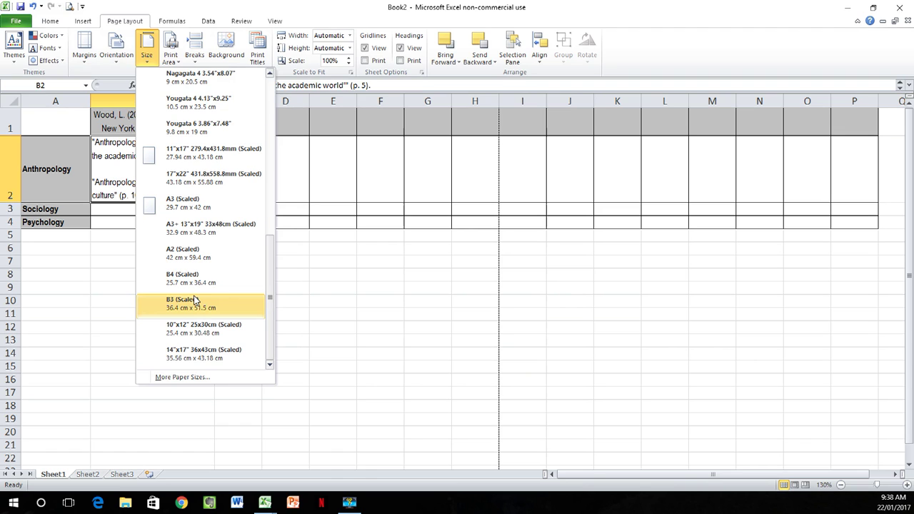
{"action": "left_click", "coordinate": [194, 300]}
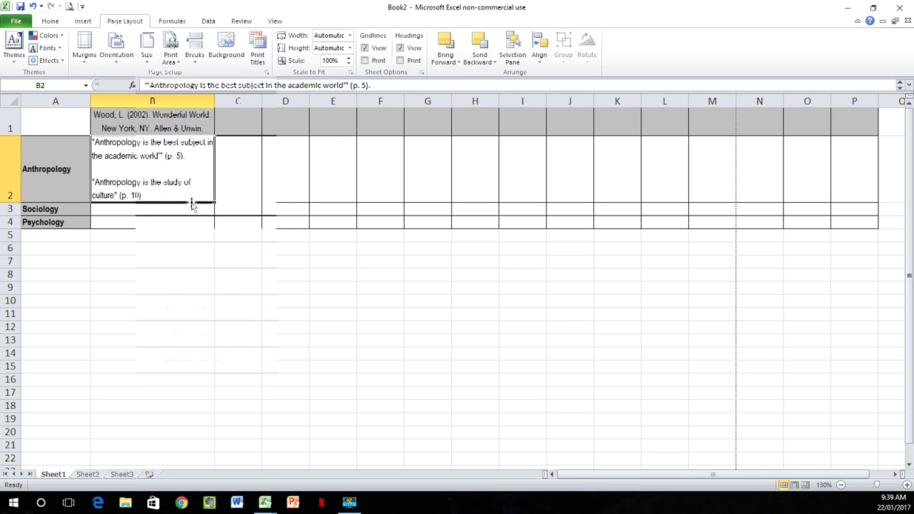
Step: Create a custom footer with the date in its left section and the file name in its center section
{"action": "left_click", "coordinate": [146, 54]}
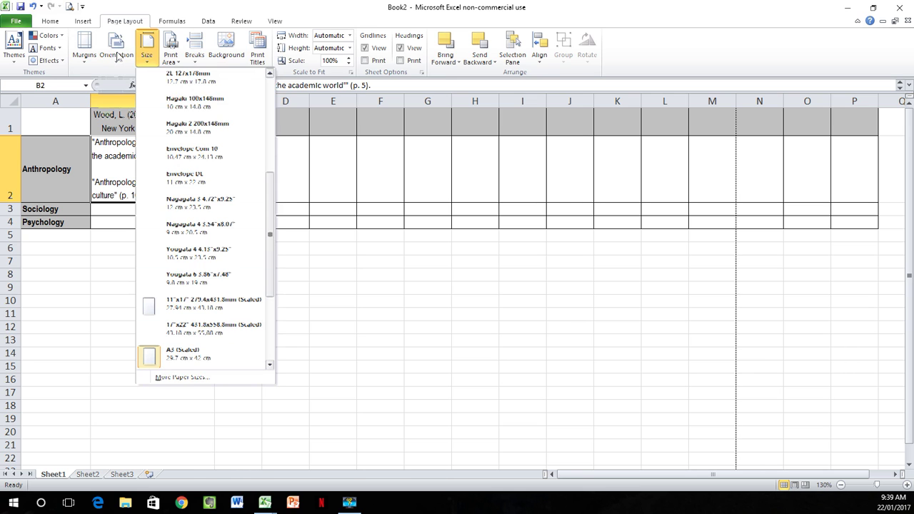
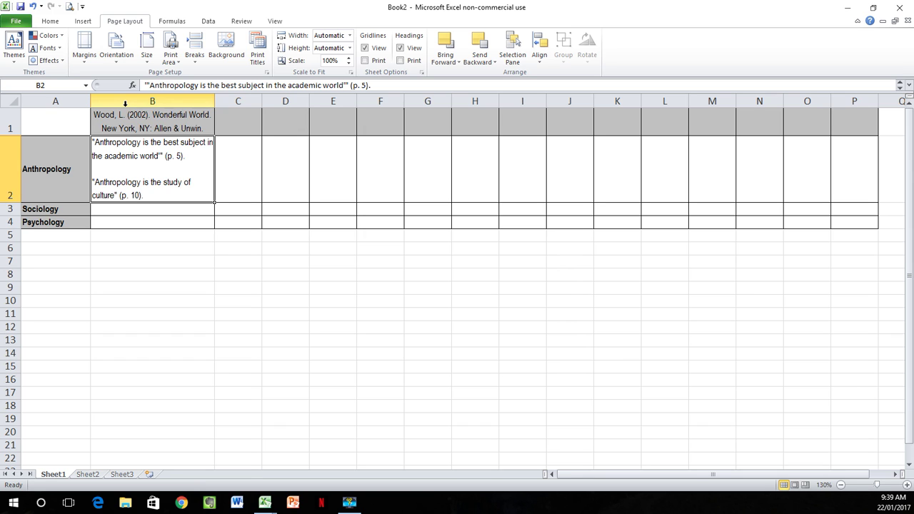
{"action": "left_click", "coordinate": [471, 140]}
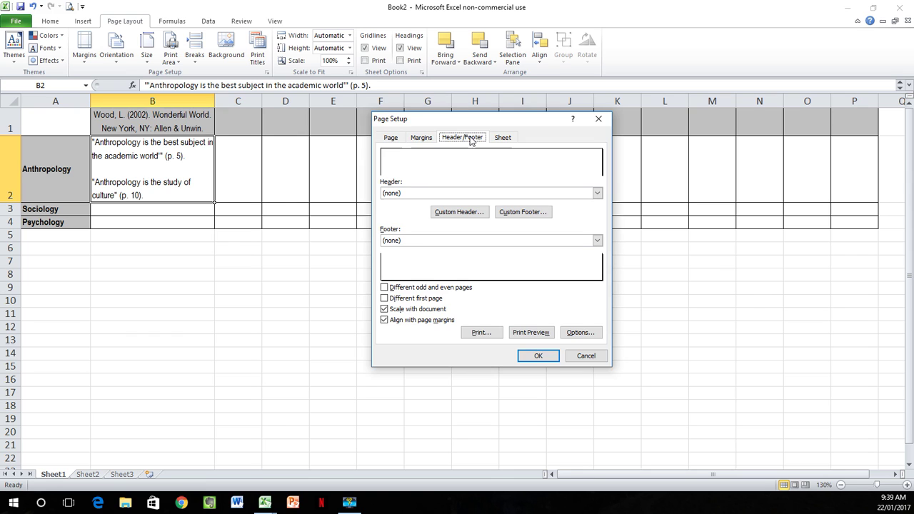
{"action": "left_click", "coordinate": [514, 214]}
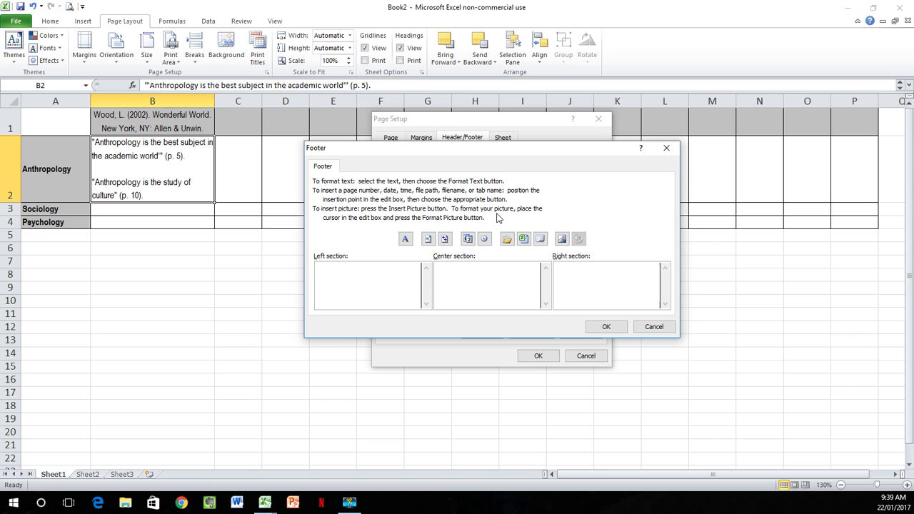
{"action": "left_click", "coordinate": [468, 239]}
{"action": "left_click", "coordinate": [468, 274]}
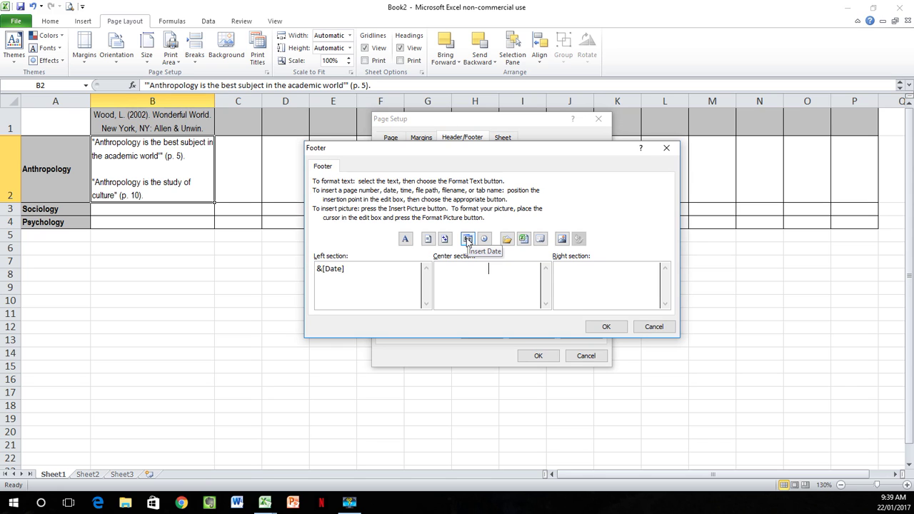
{"action": "left_click", "coordinate": [524, 240]}
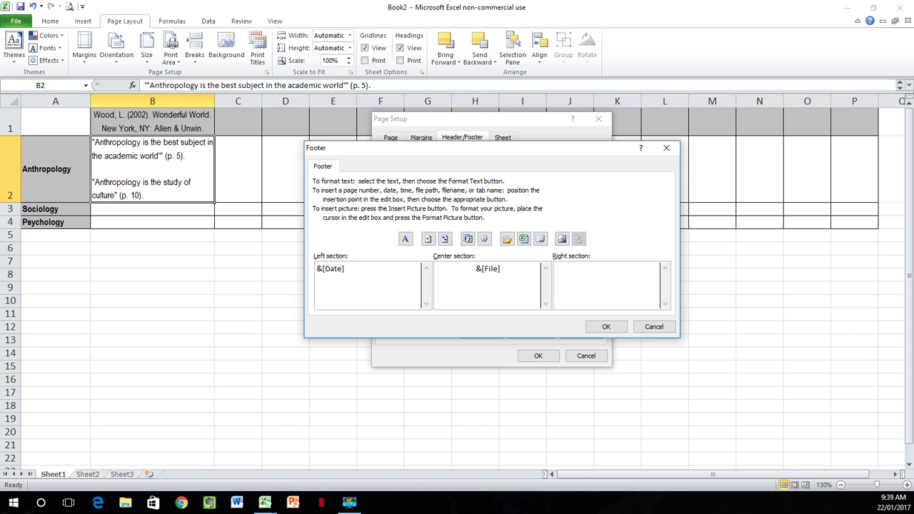
{"action": "key", "text": "Return"}
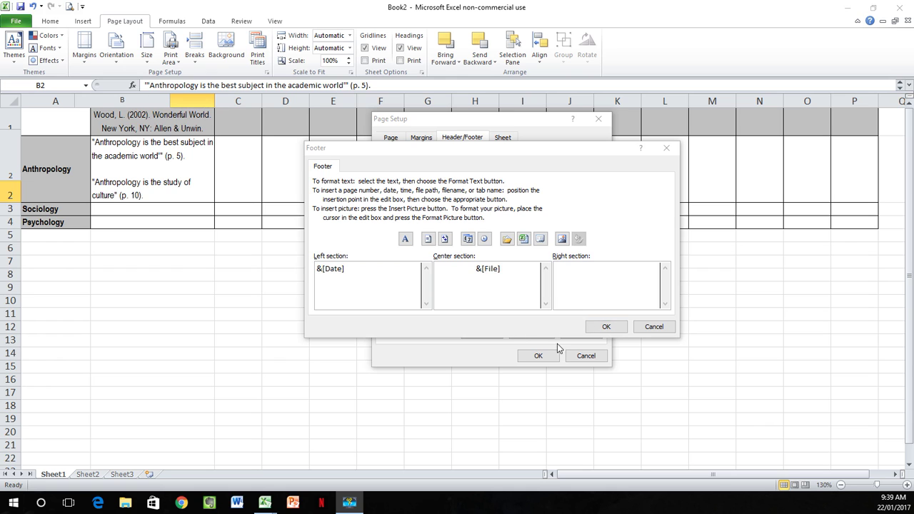
Step: Insert the file path before the file name in the footer's center section and remove the duplicate file name code
{"action": "left_click", "coordinate": [321, 275]}
{"action": "left_click", "coordinate": [446, 270]}
{"action": "left_click", "coordinate": [506, 238]}
{"action": "left_click", "coordinate": [530, 268]}
{"action": "key", "text": "BackSpace"}
{"action": "key", "text": "BackSpace"}
{"action": "key", "text": "BackSpace"}
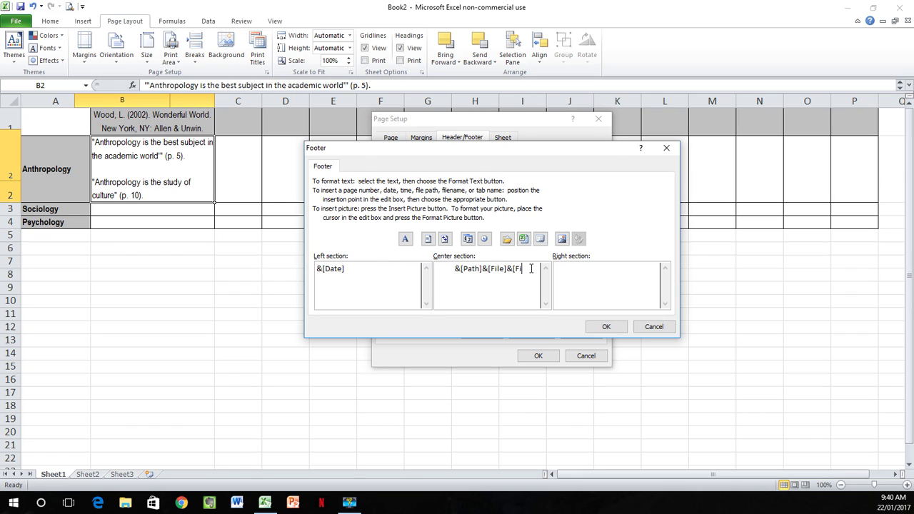
Step: Set the print titles so that row 1 repeats at the top and column A repeats at the left of every page
{"action": "left_click", "coordinate": [496, 138]}
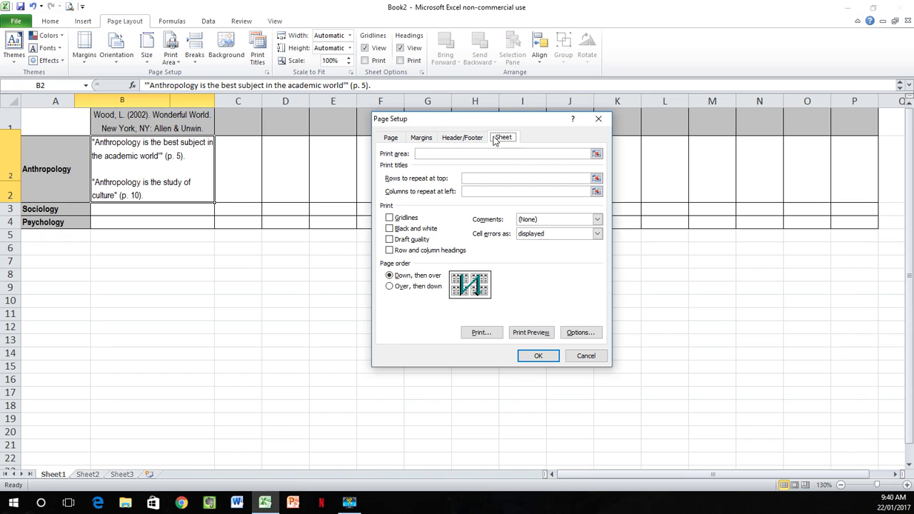
{"action": "left_click", "coordinate": [501, 133]}
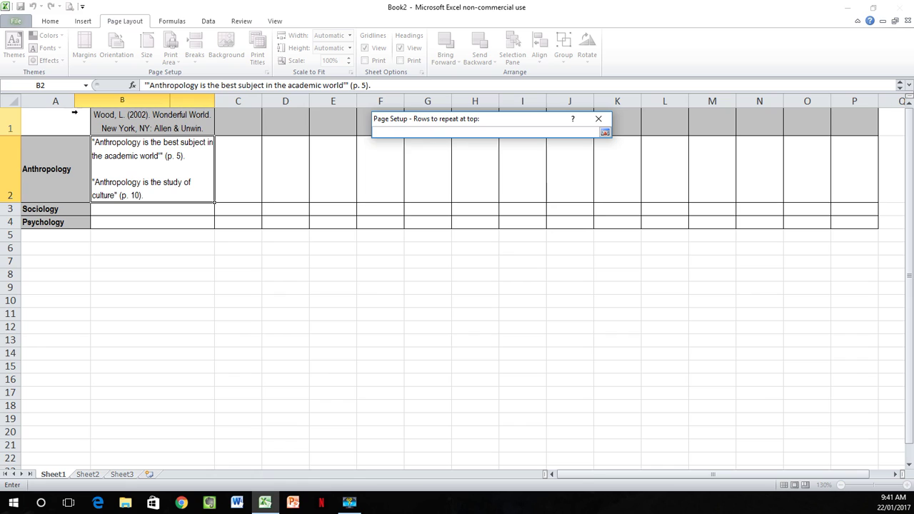
{"action": "left_click", "coordinate": [9, 122]}
{"action": "key", "text": "Return"}
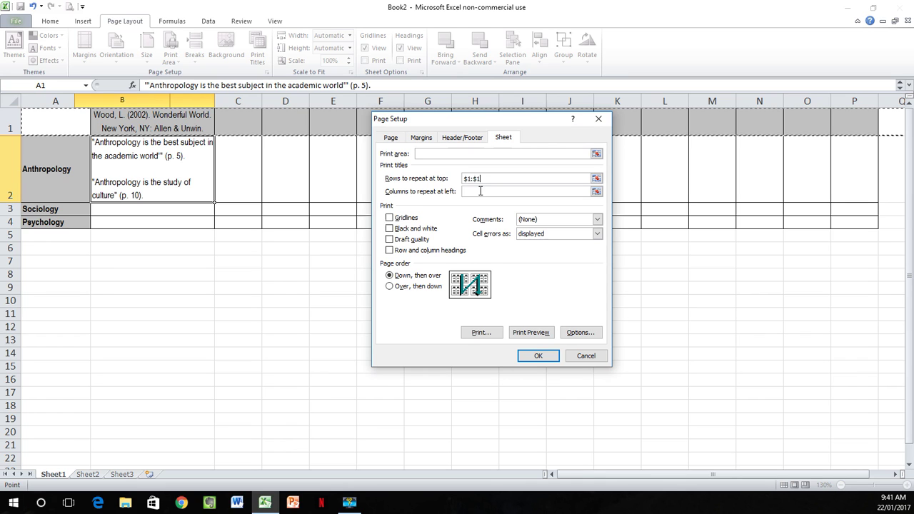
{"action": "left_click", "coordinate": [596, 193]}
{"action": "left_click", "coordinate": [63, 101]}
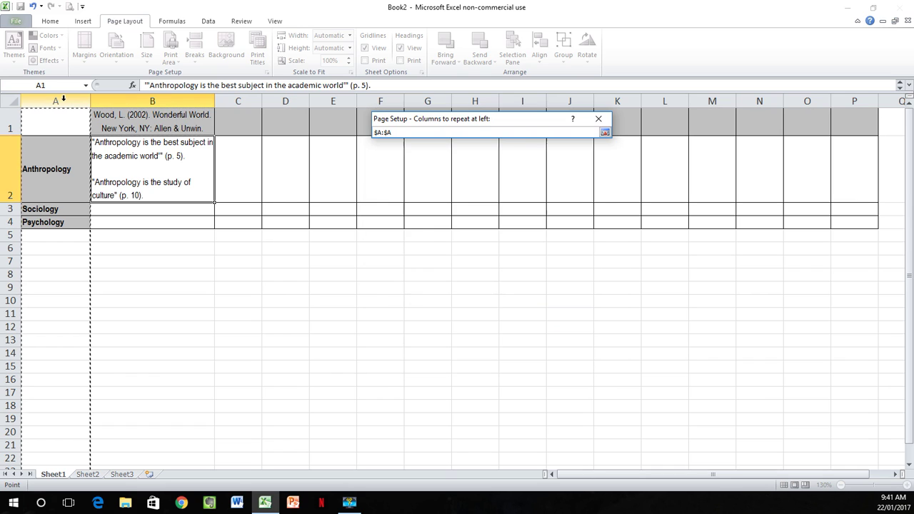
{"action": "key", "text": "Return"}
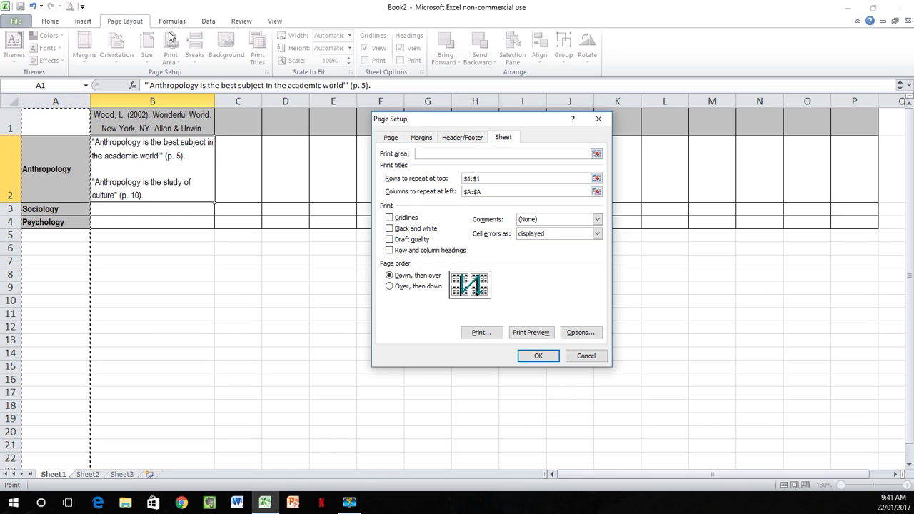
Step: Preview the printed matrix with its footer, and return to the worksheet at cell B1
{"action": "key", "text": "alt+w"}
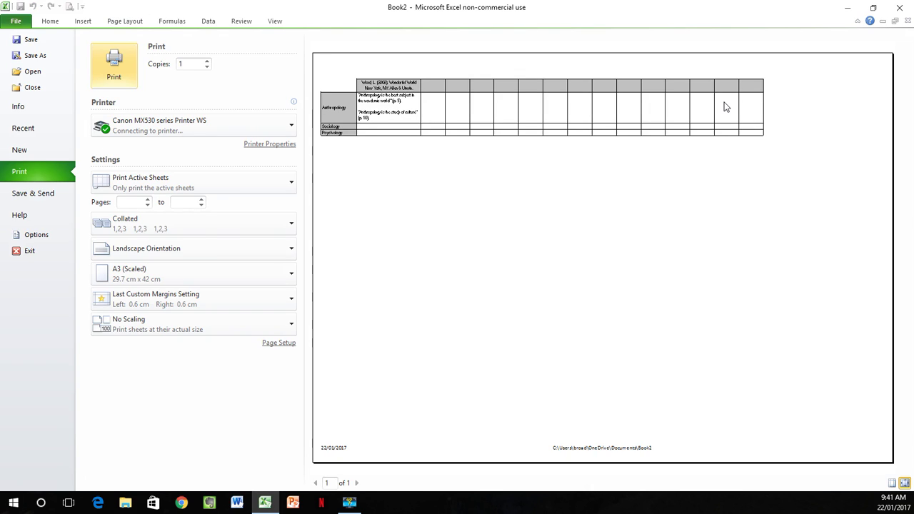
{"action": "left_click", "coordinate": [50, 21]}
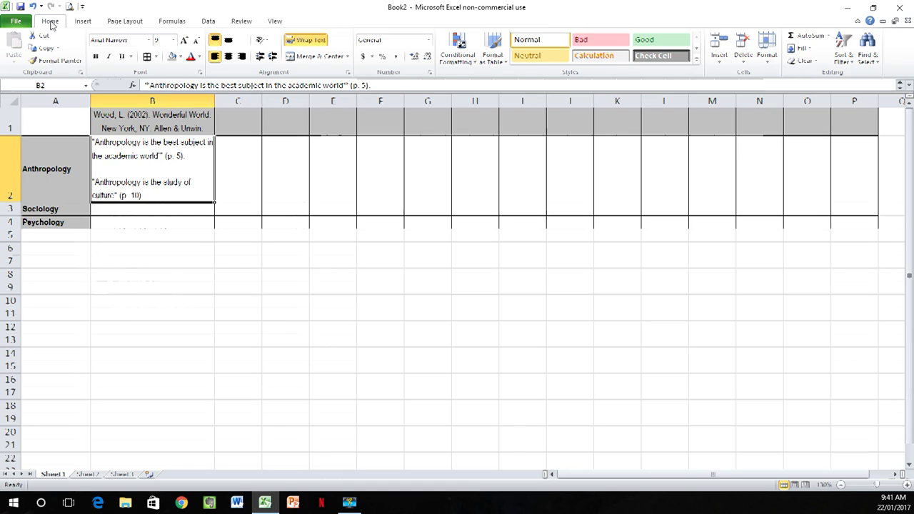
{"action": "left_click", "coordinate": [180, 130]}
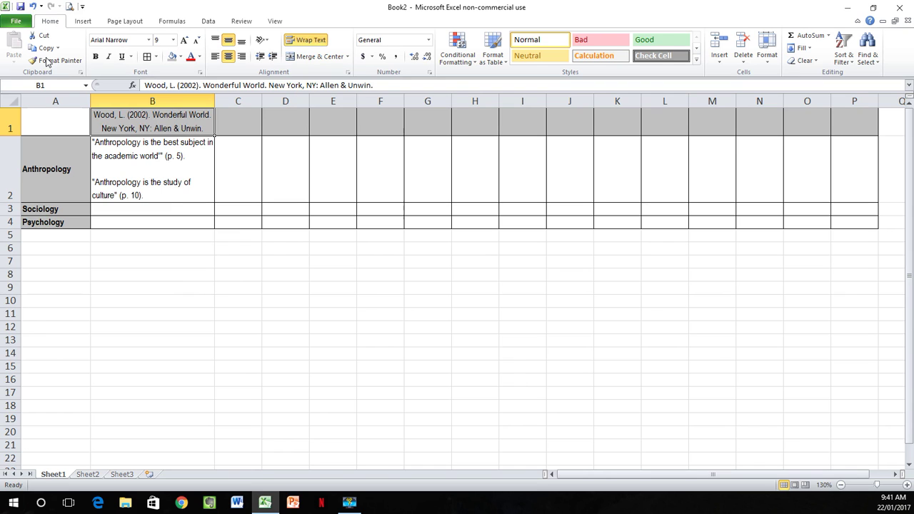
Step: Save the workbook in the Vlog folder on TOSHIBA EXT (F:), named with AN2004, the student's full name and Assignment1_V1, separated by underscores
{"action": "key", "text": "F12"}
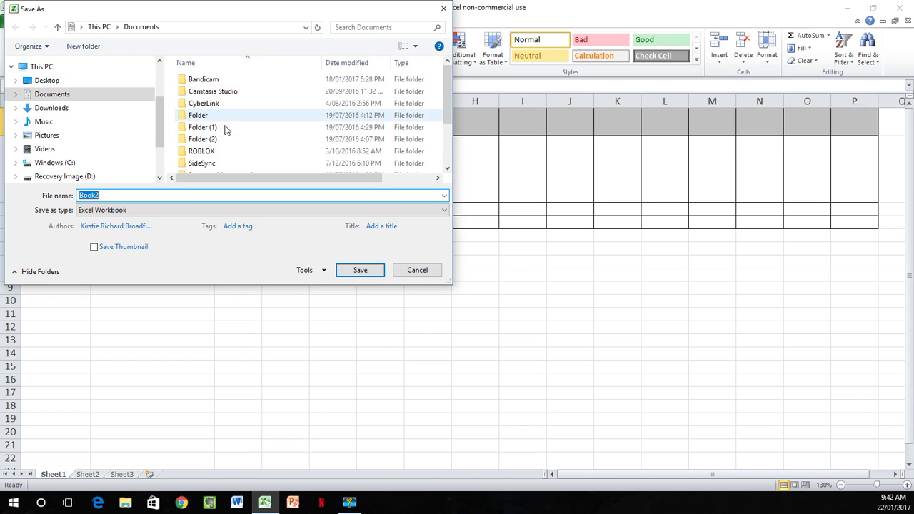
{"action": "left_click", "coordinate": [214, 139]}
{"action": "scroll", "coordinate": [215, 138], "scroll_direction": "down", "scroll_amount": 2}
{"action": "left_click", "coordinate": [158, 163]}
{"action": "left_click", "coordinate": [136, 148]}
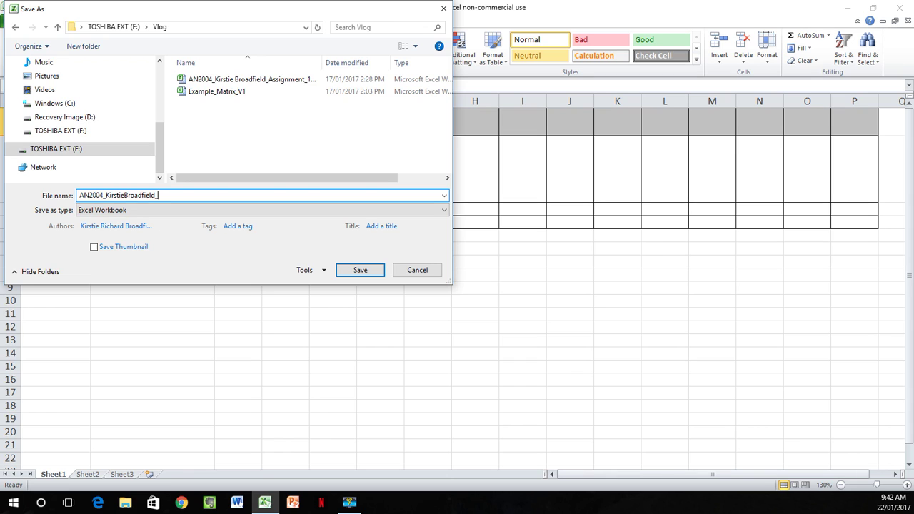
{"action": "type", "text": "Assignment1_V1"}
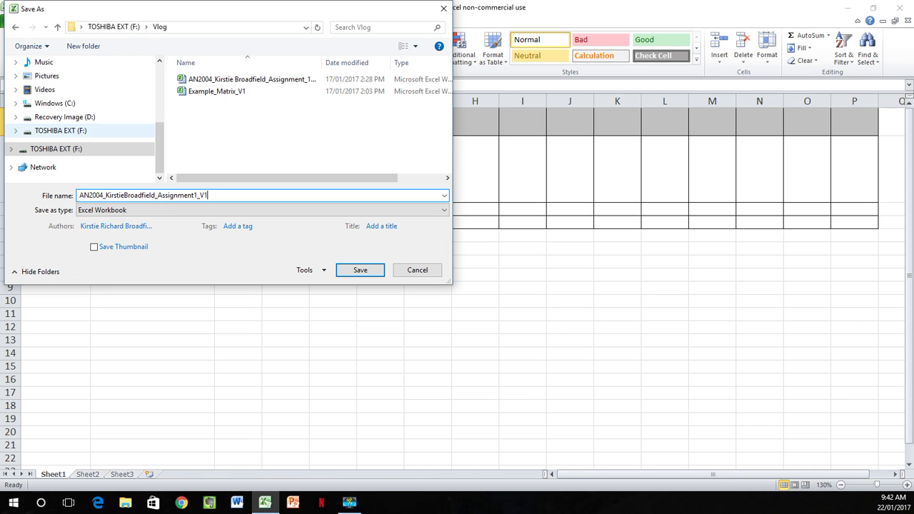
{"action": "left_click", "coordinate": [363, 273]}
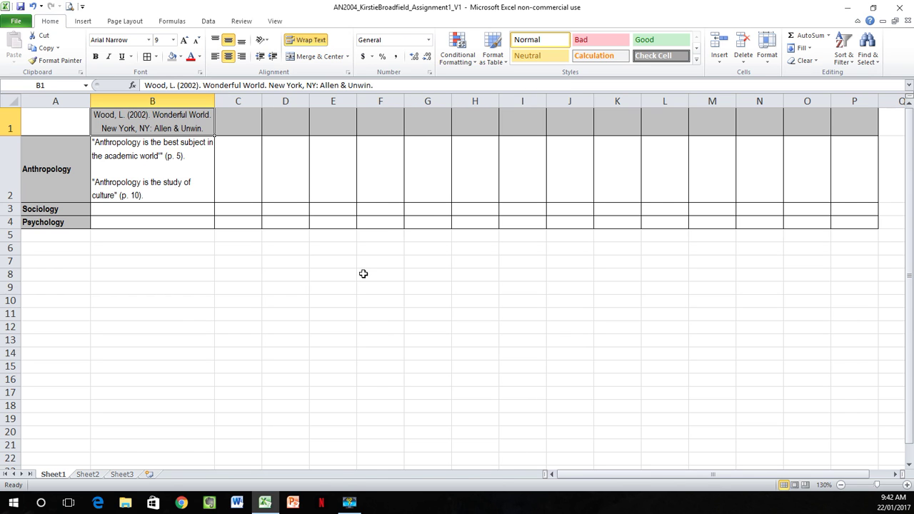